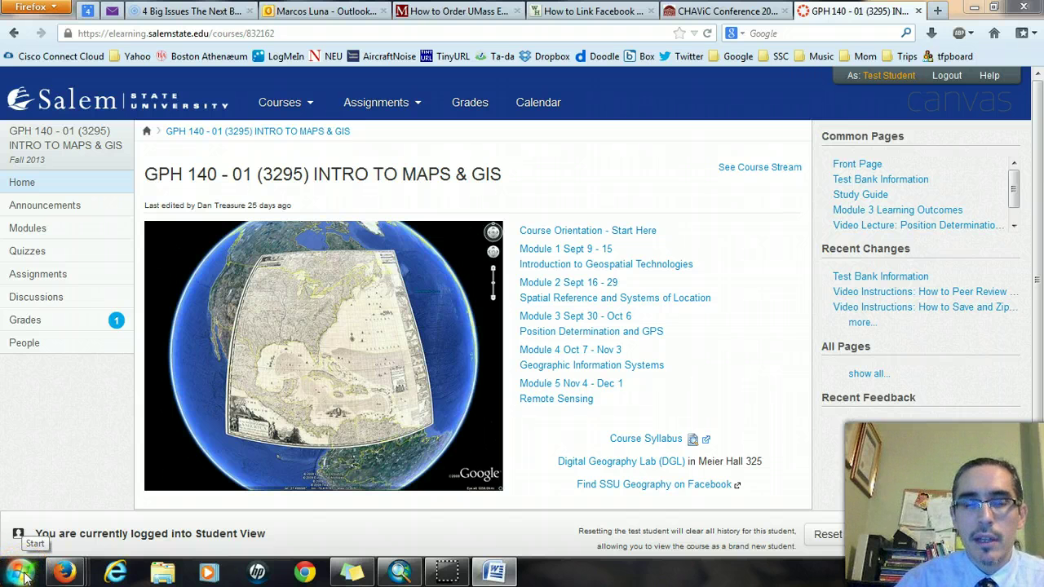
Step: Launch ArcMap 10.1 from the ArcGIS folder in the Start menu's program list
click(25, 576)
click(68, 506)
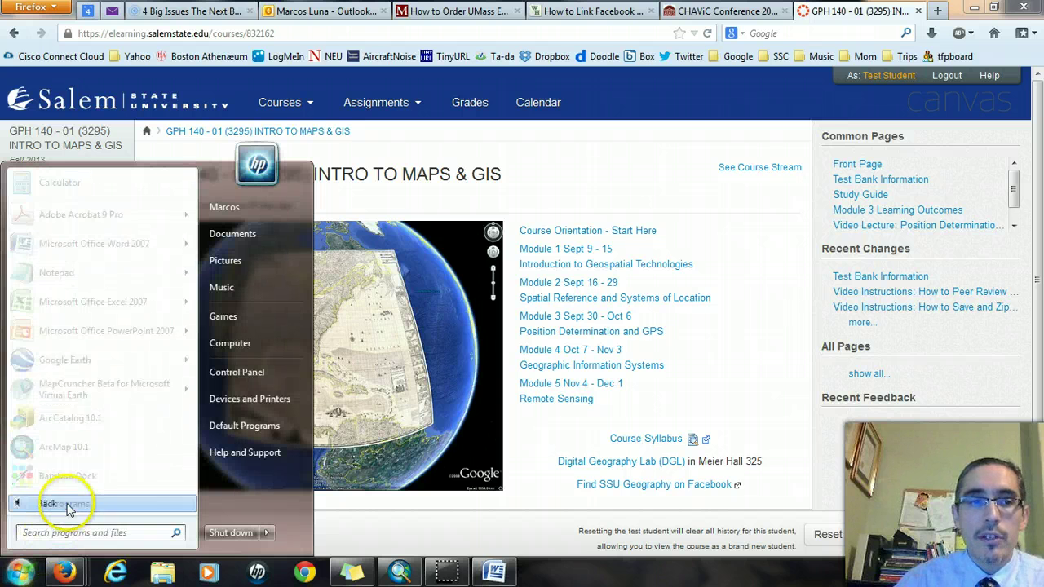
scroll(106, 429, down, 6)
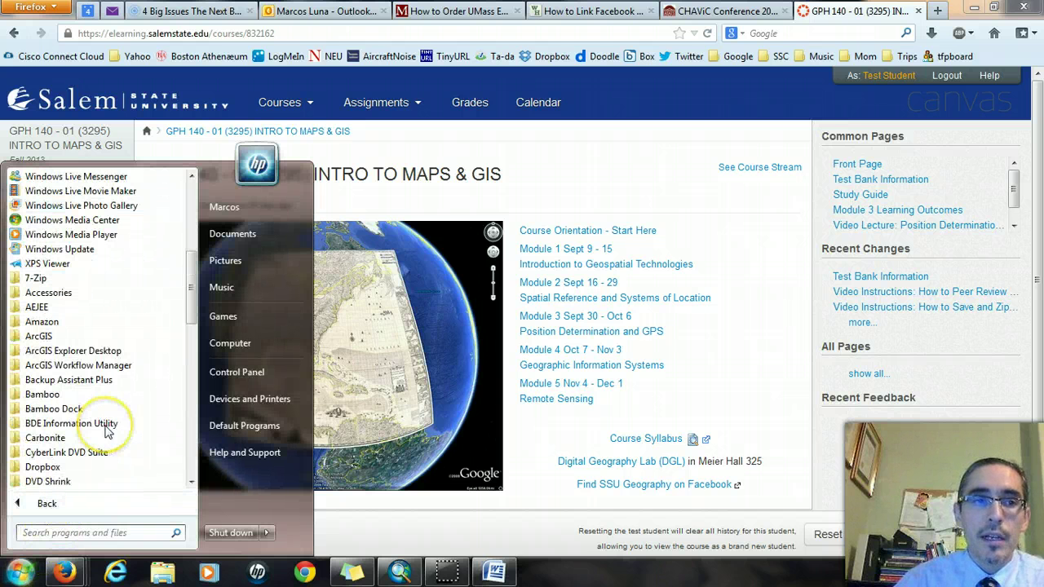
click(69, 338)
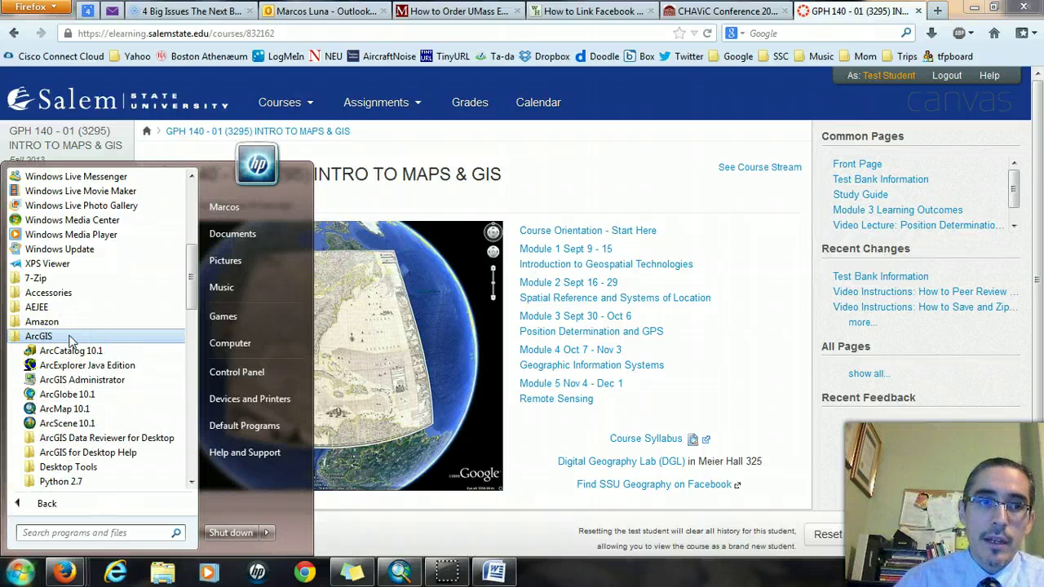
scroll(102, 359, down, 2)
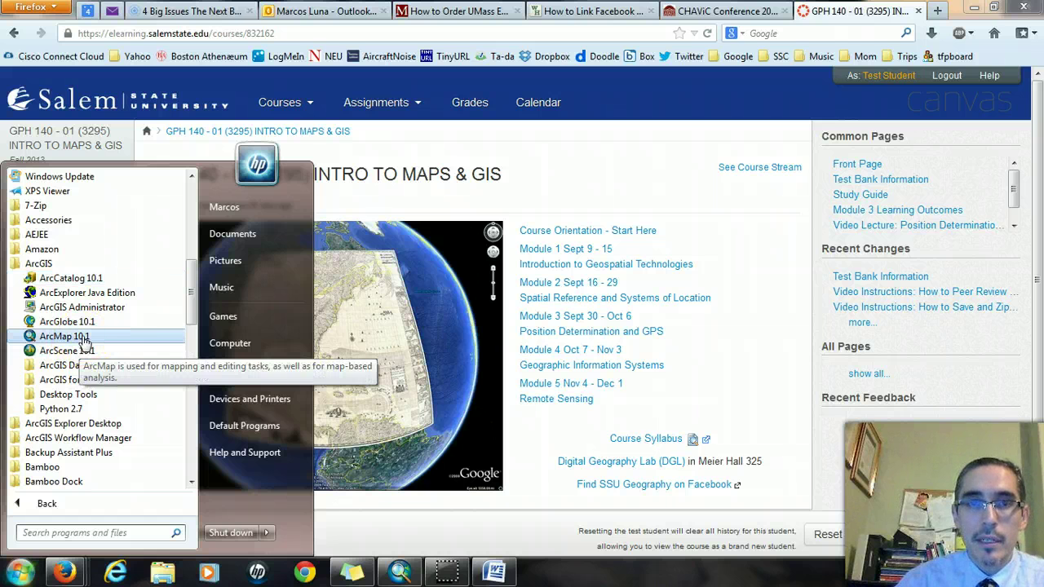
click(118, 339)
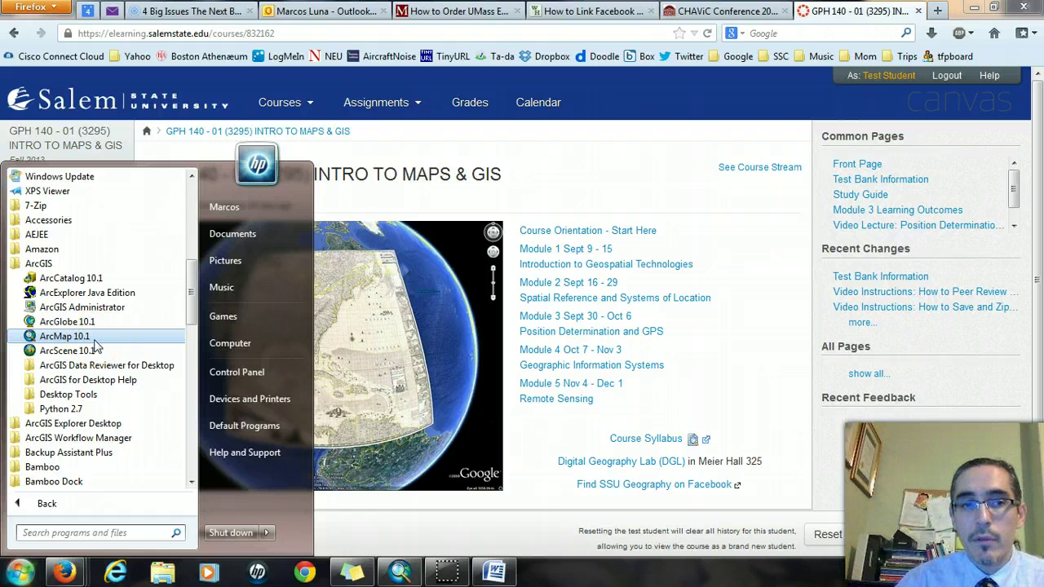
click(92, 337)
click(67, 341)
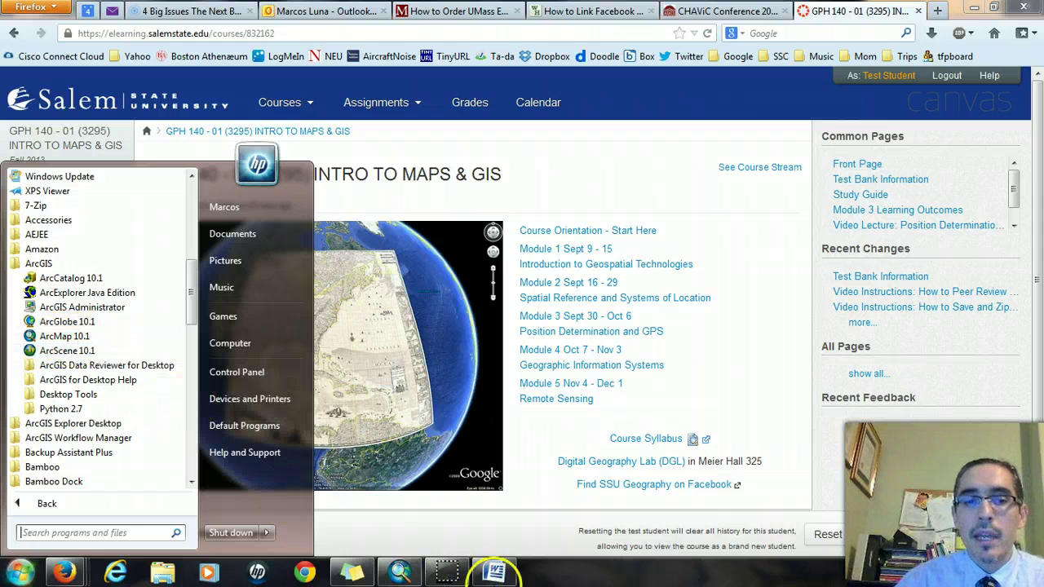
click(399, 571)
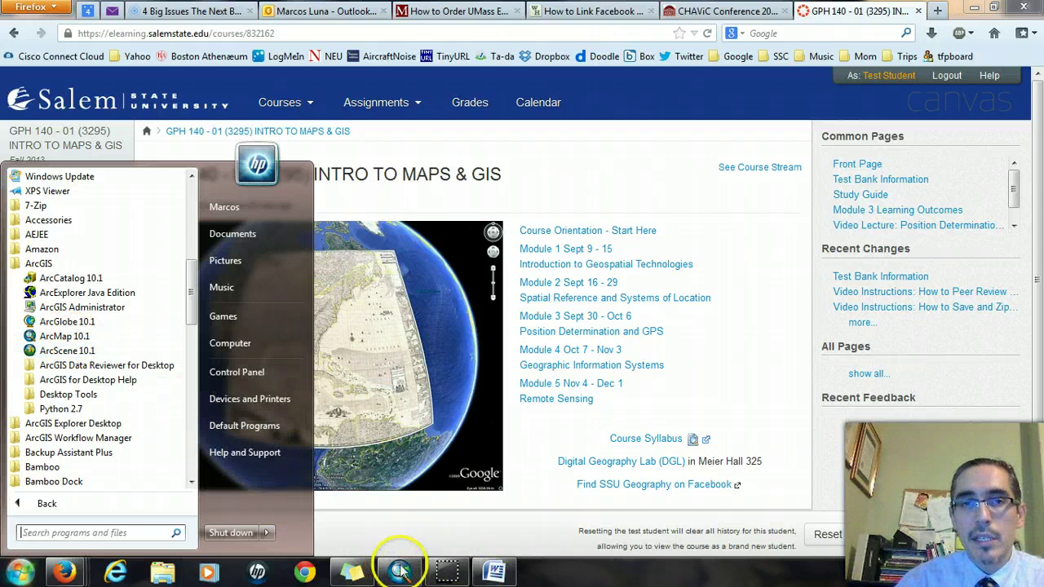
Step: Bring ArcMap to the front and cancel the New Document template chooser for a blank map
mouse_move(399, 571)
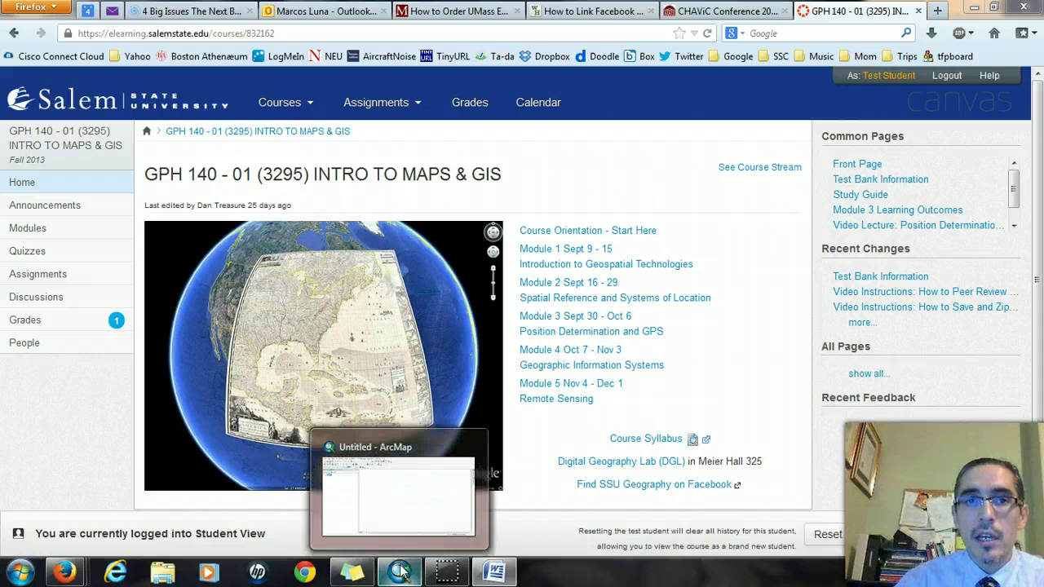
click(420, 496)
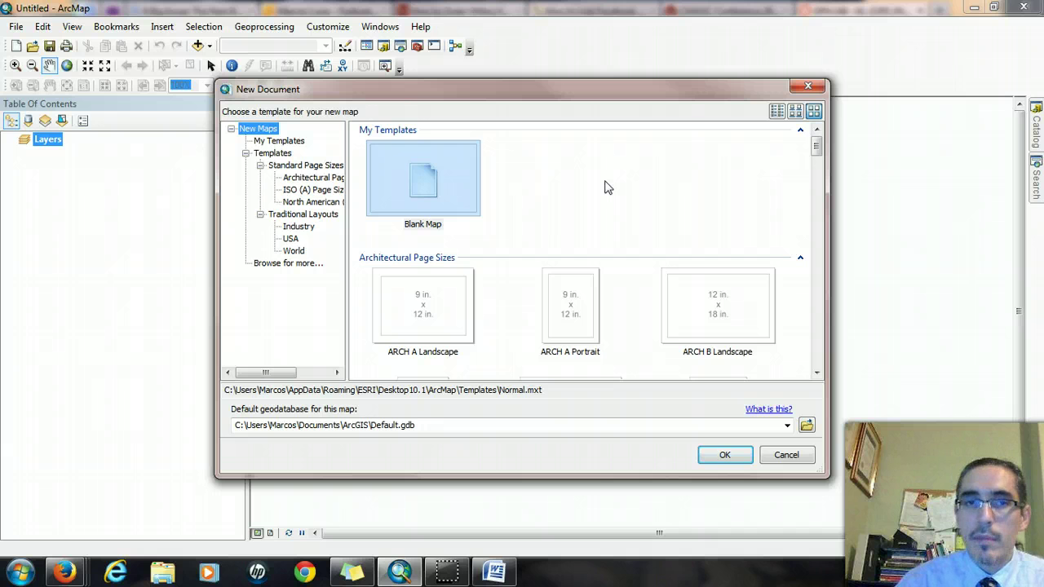
click(786, 457)
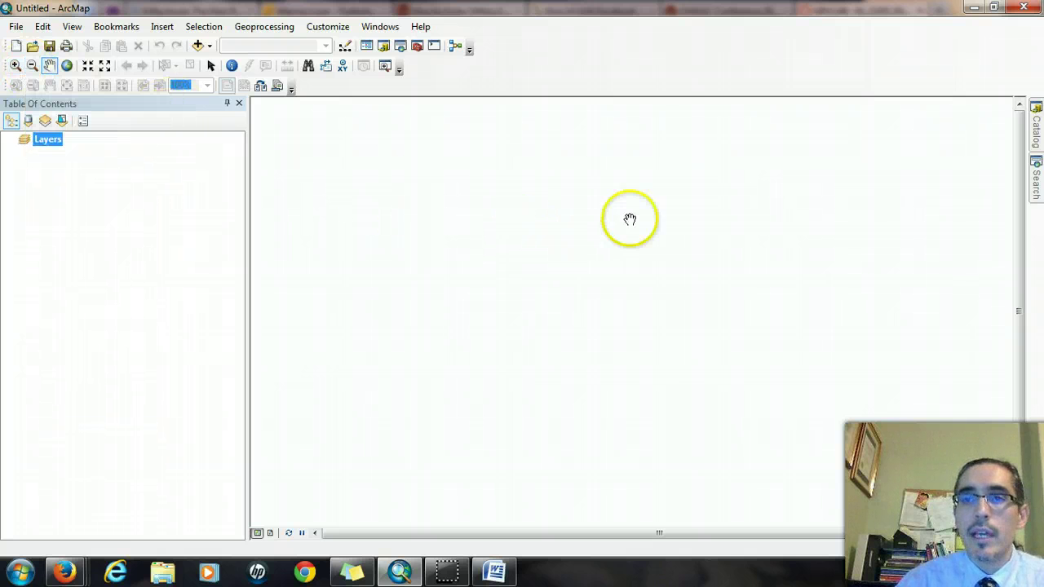
Step: Show the Catalog window listing Home, Folder Connections and Toolboxes
click(1036, 134)
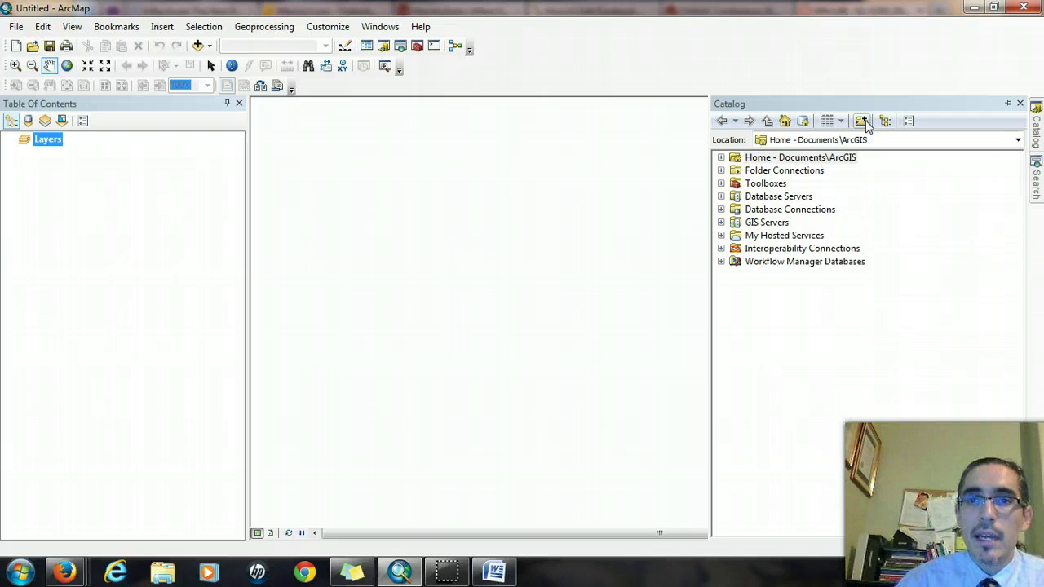
Step: Start a folder connection and pick the usa folder under Dropbox > GPH140 Fall2013
click(863, 122)
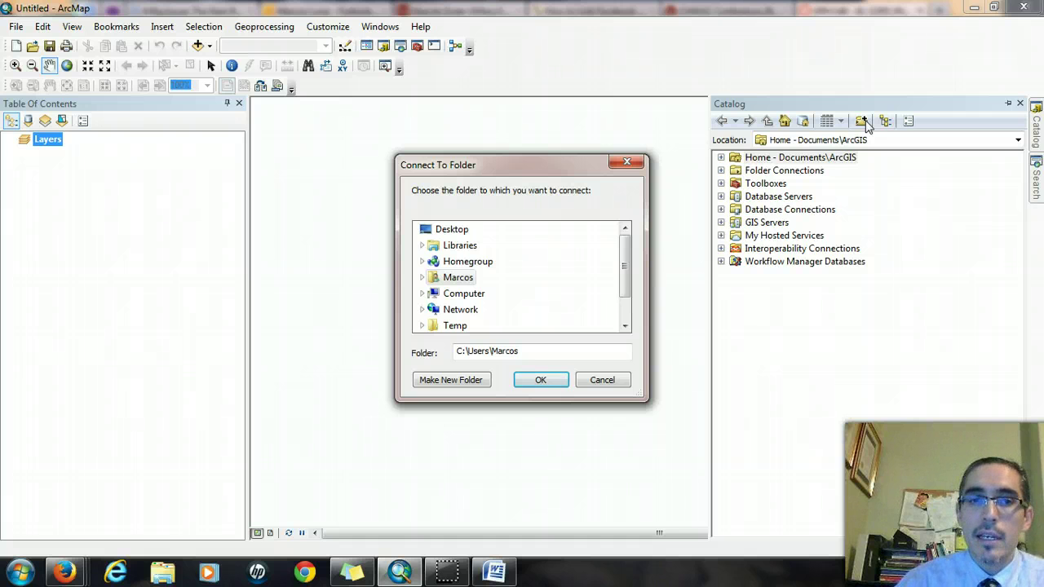
click(423, 279)
drag(625, 240, 625, 272)
click(429, 296)
click(438, 277)
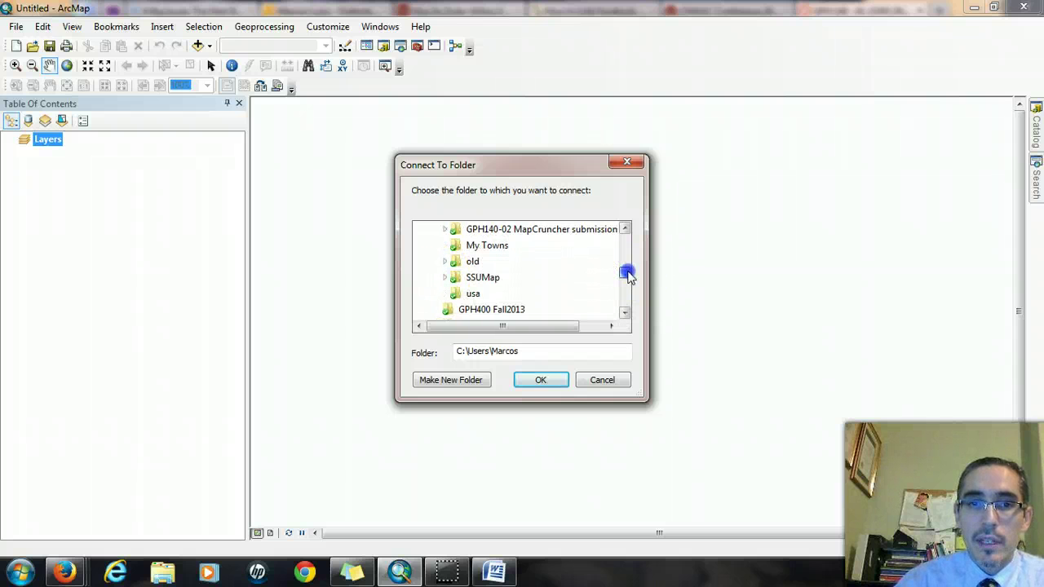
click(472, 294)
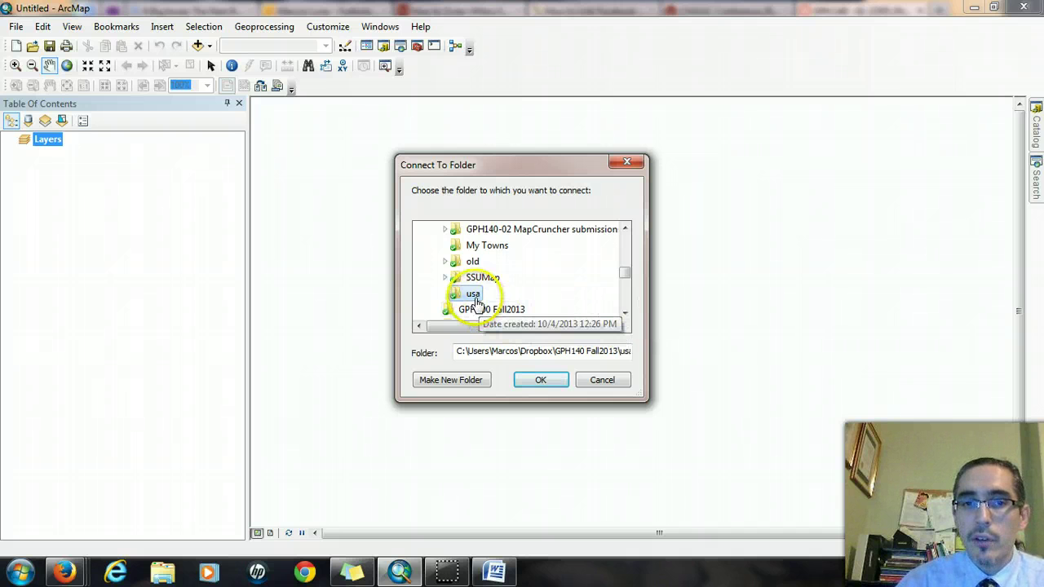
Step: Confirm the usa folder connection and expand it in the Catalog to list its datasets
click(541, 381)
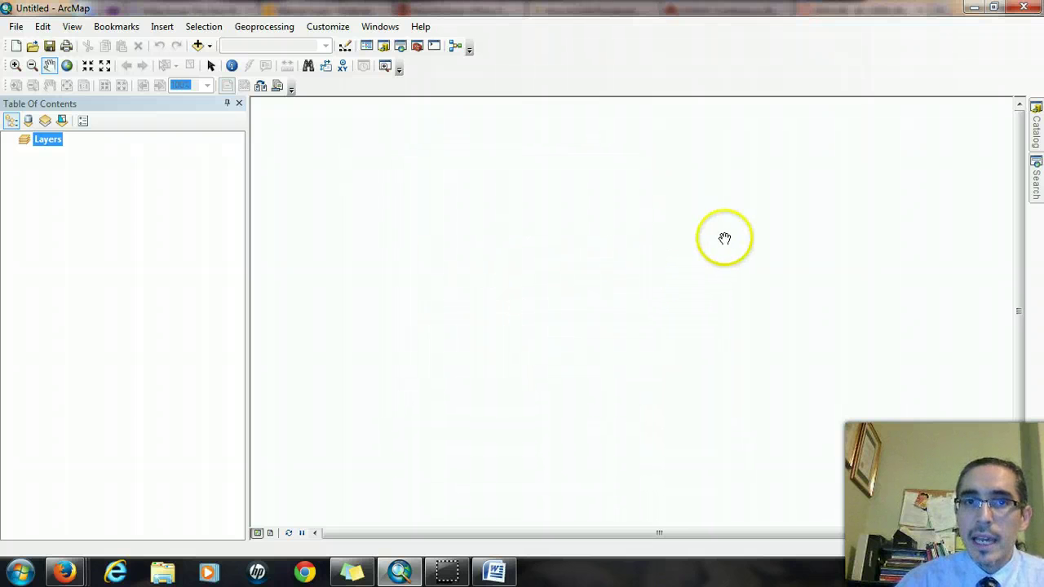
click(1037, 135)
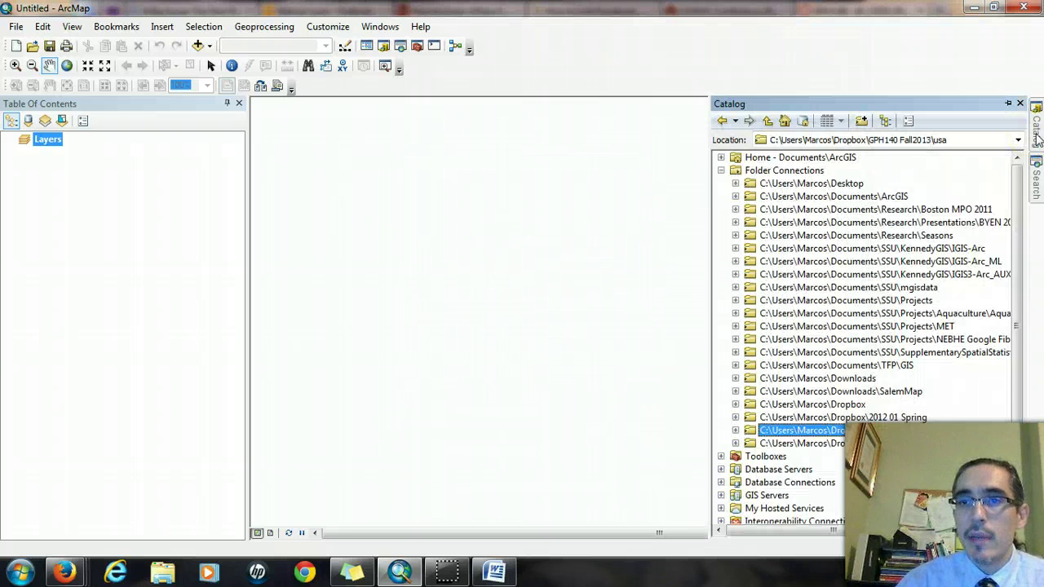
scroll(1018, 235, down, 1)
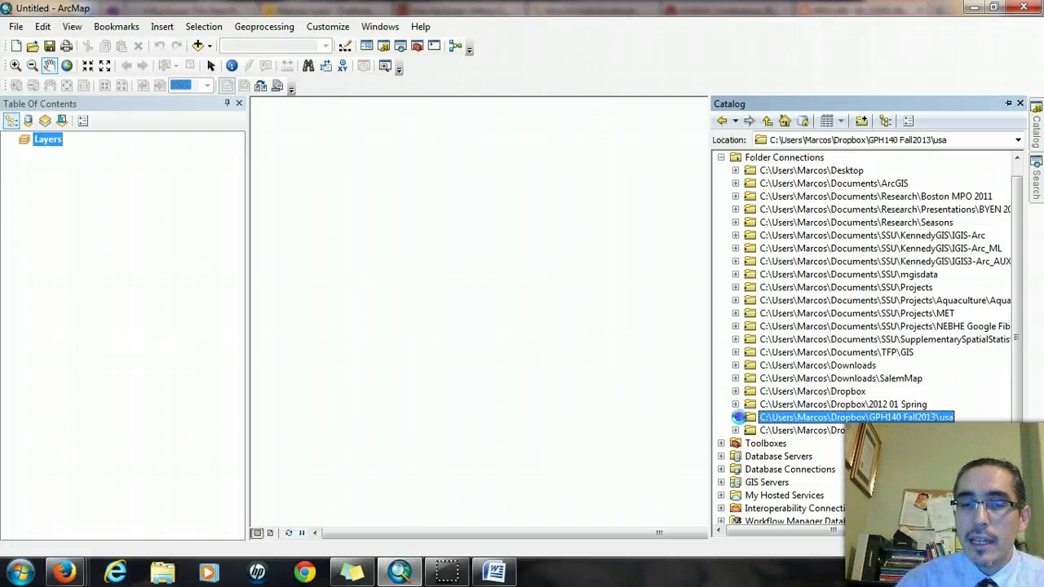
click(739, 418)
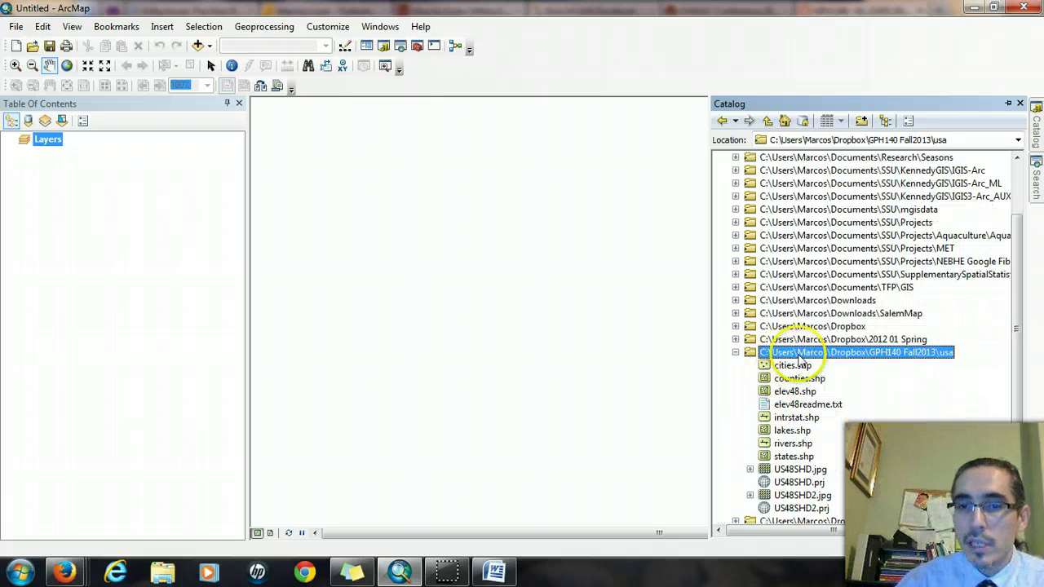
drag(1019, 303, 1020, 357)
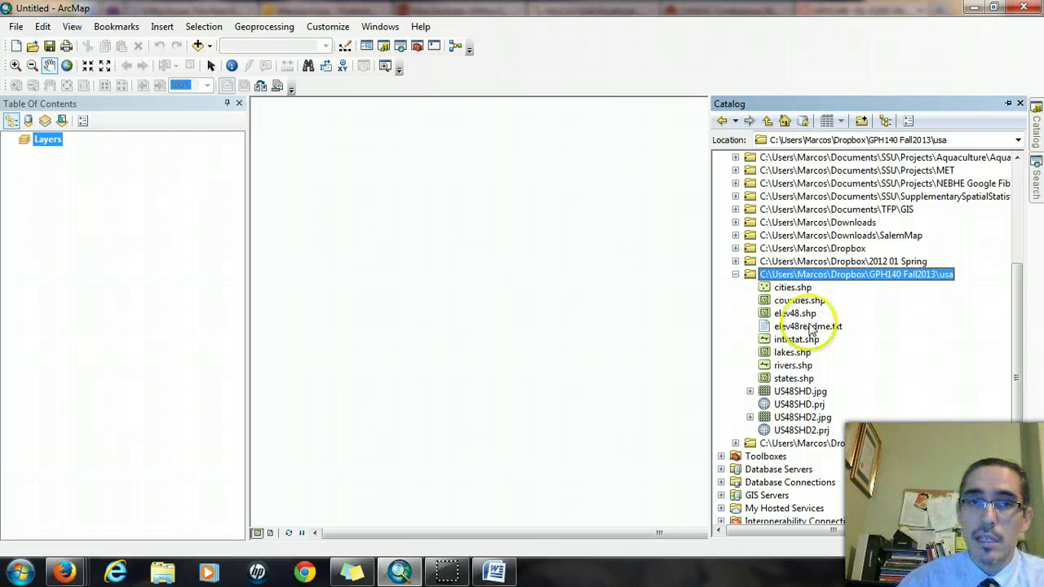
Step: In Explorer, open Dropbox > GPH140 Fall2013 > usa and select the seven cities component files
click(163, 573)
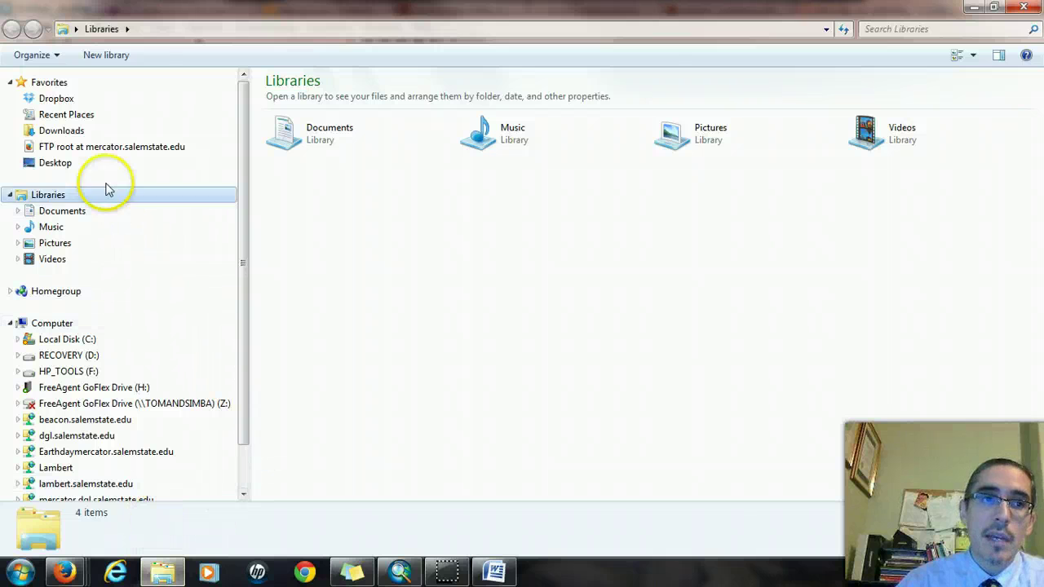
click(57, 100)
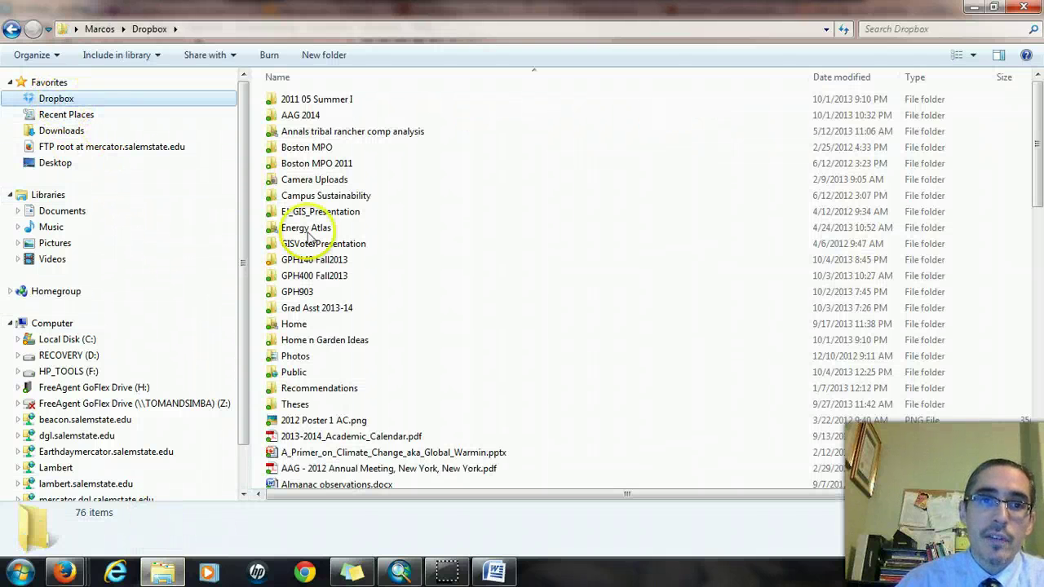
double_click(331, 261)
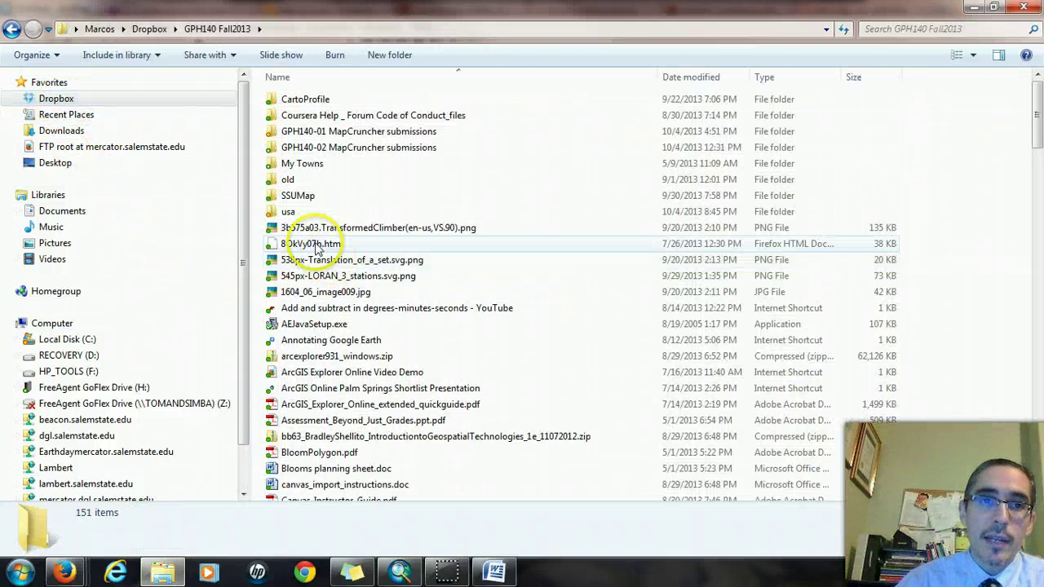
double_click(289, 211)
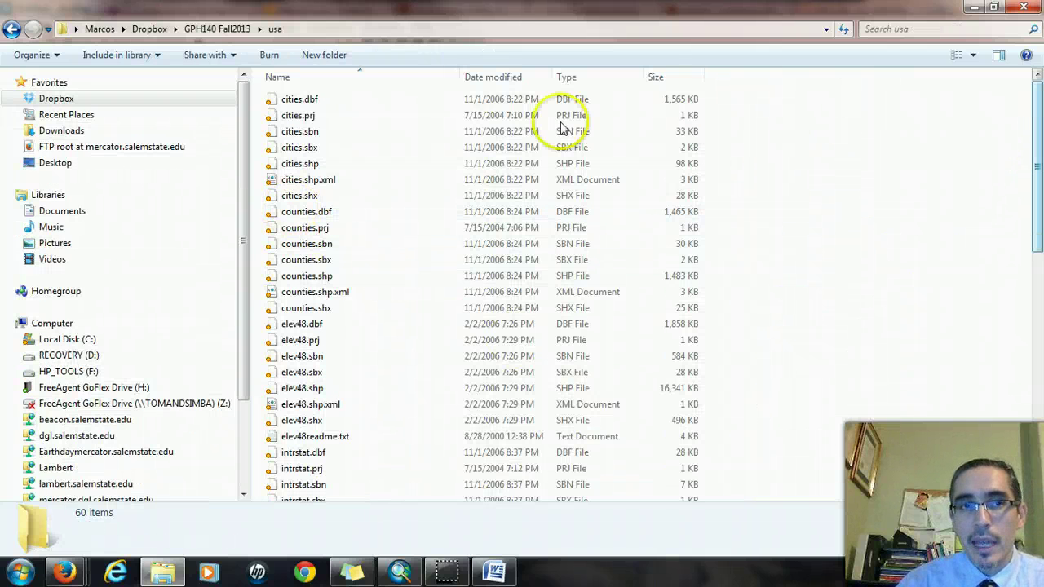
click(299, 30)
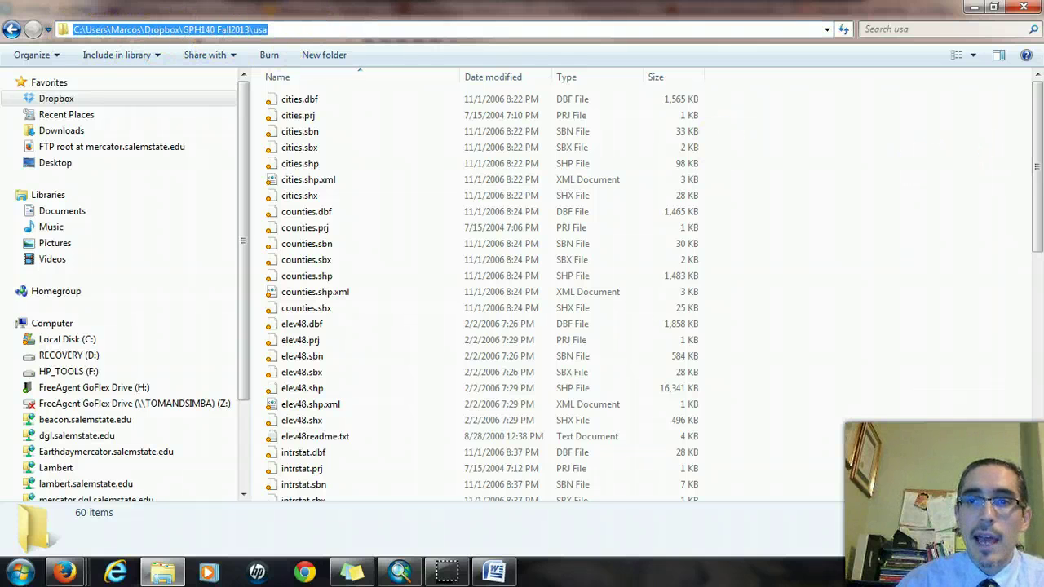
drag(1038, 132, 1026, 67)
click(304, 99)
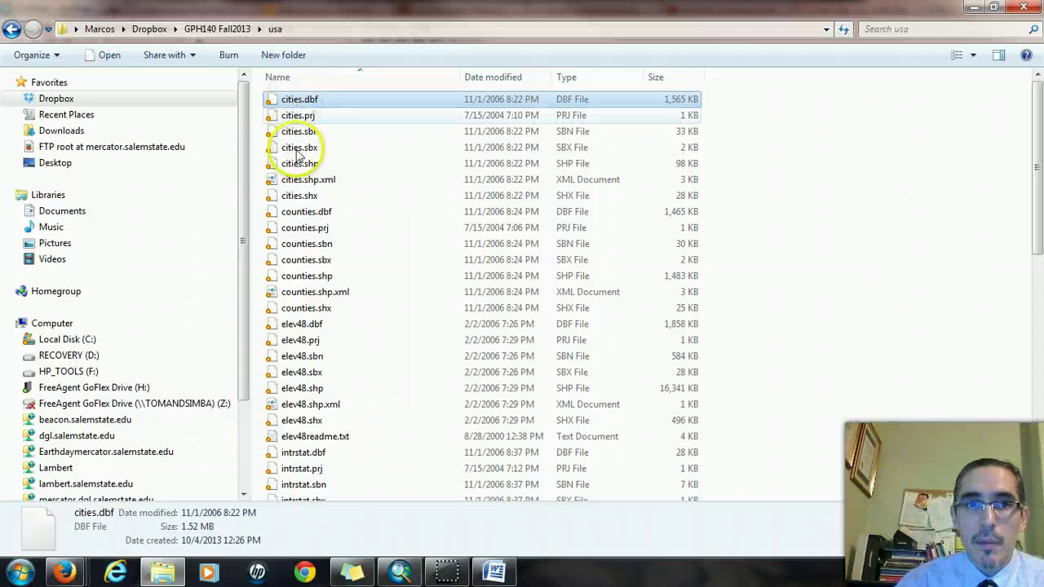
shift+click(308, 197)
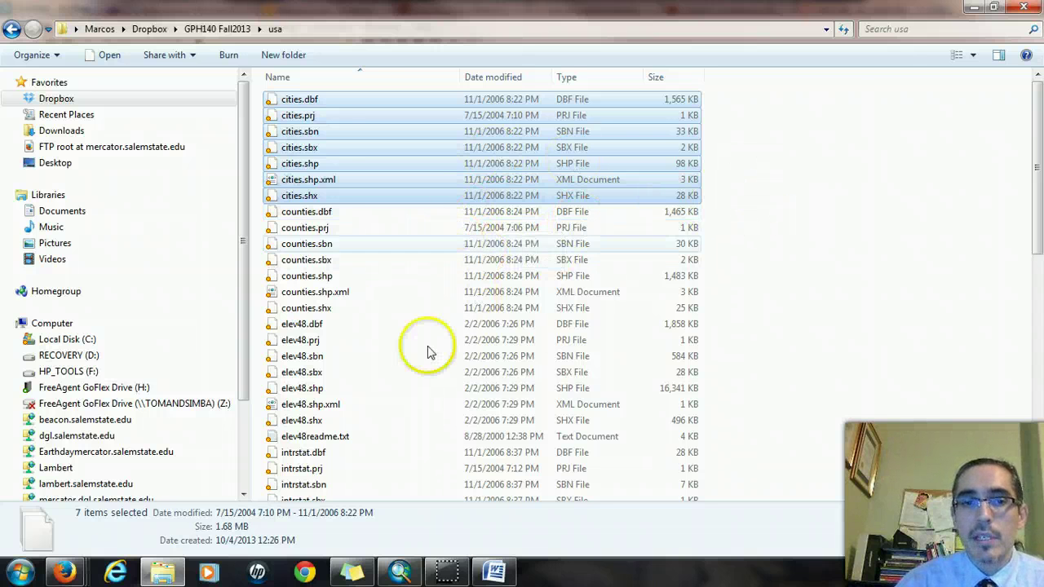
Step: Return to ArcMap and select cities.shp in the Catalog's usa folder listing
click(402, 574)
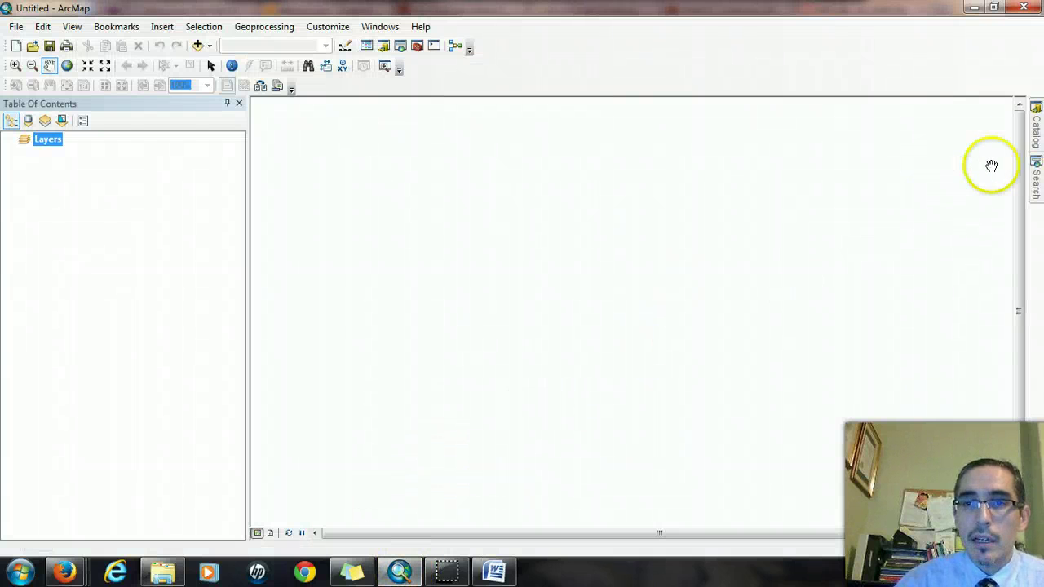
click(1036, 127)
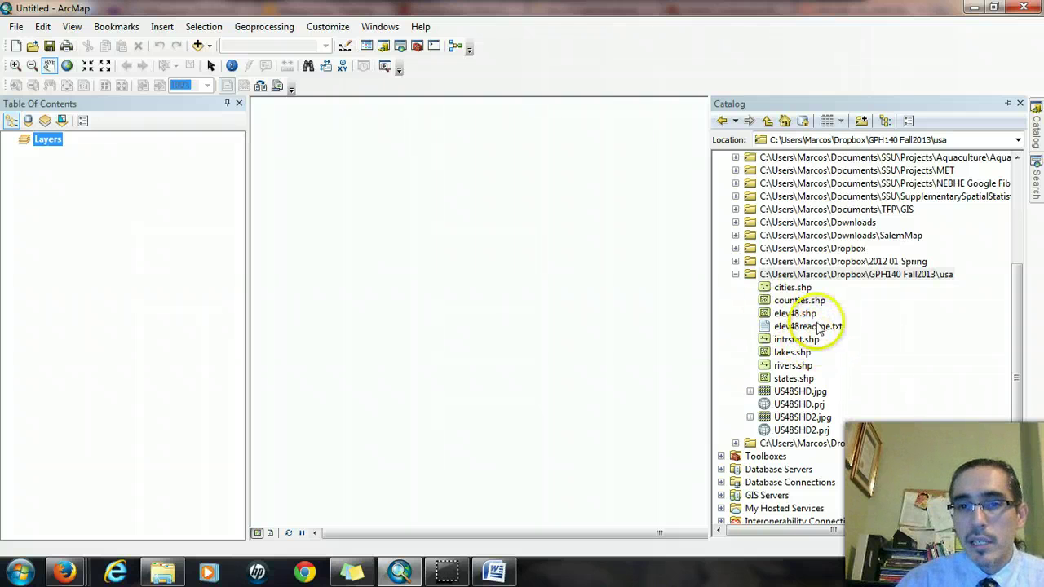
click(788, 289)
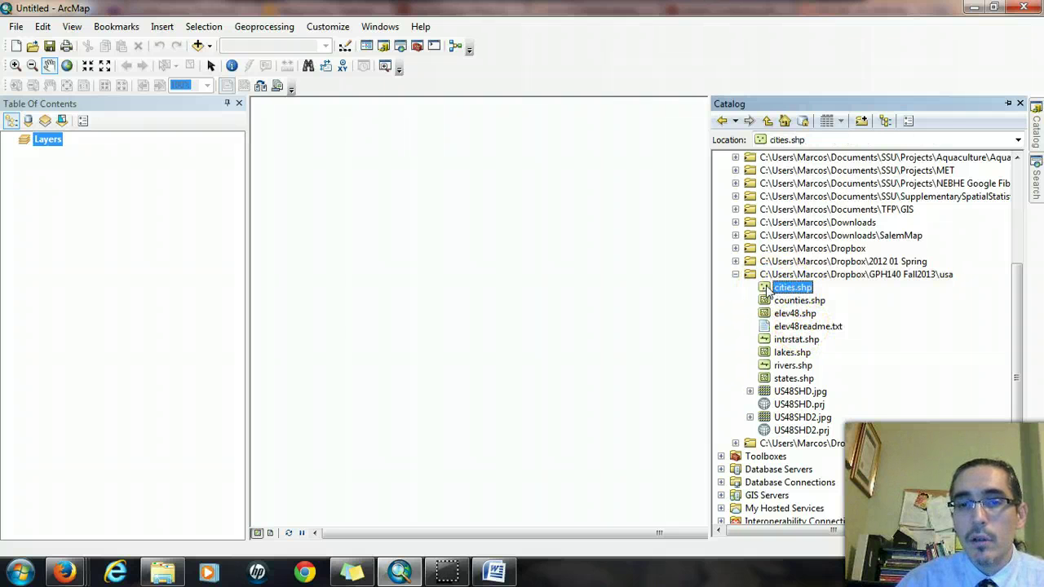
Step: Drag cities.shp from the Catalog into the Table of Contents as a map layer
drag(767, 291, 263, 202)
drag(171, 208, 169, 204)
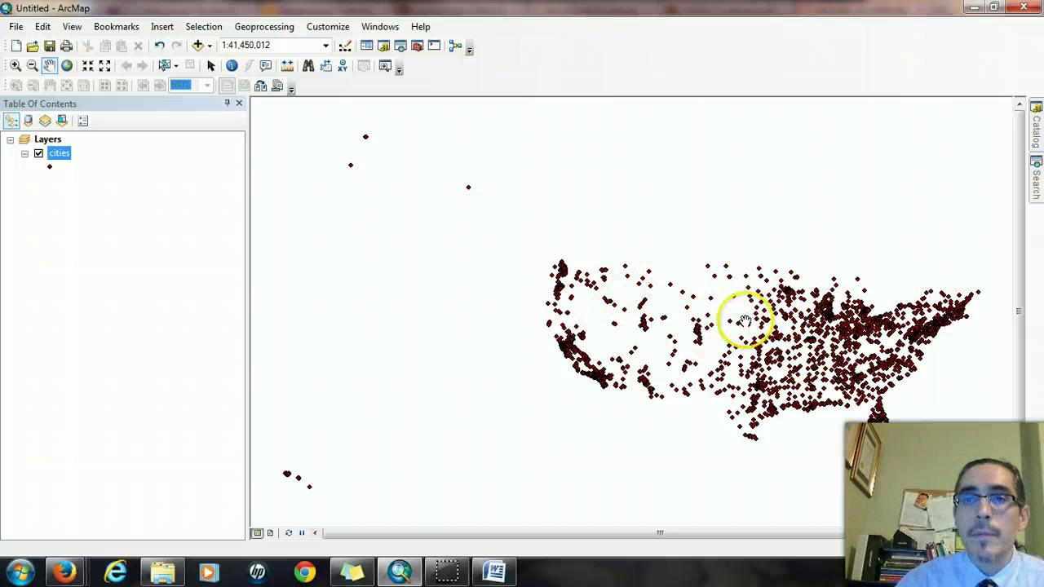
Step: Add rivers.shp, states.shp and the US48SHD.jpg raster from the usa folder via Add Data
click(198, 46)
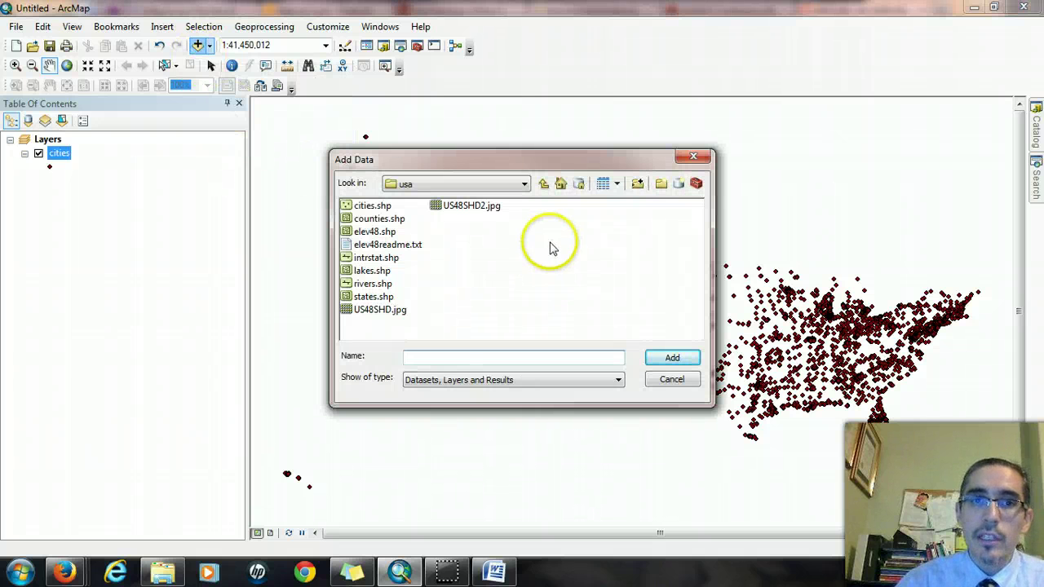
click(523, 184)
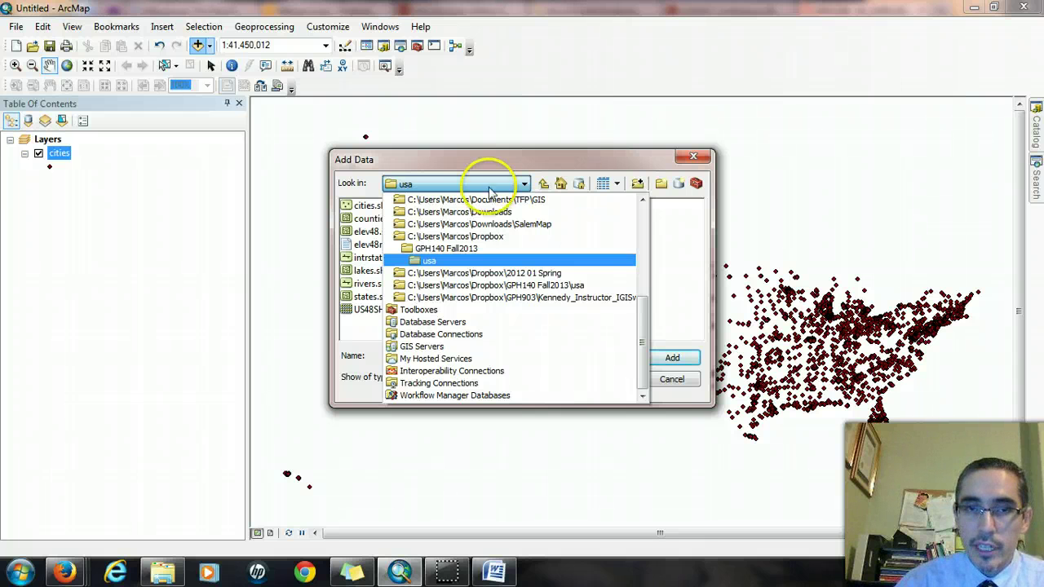
click(430, 261)
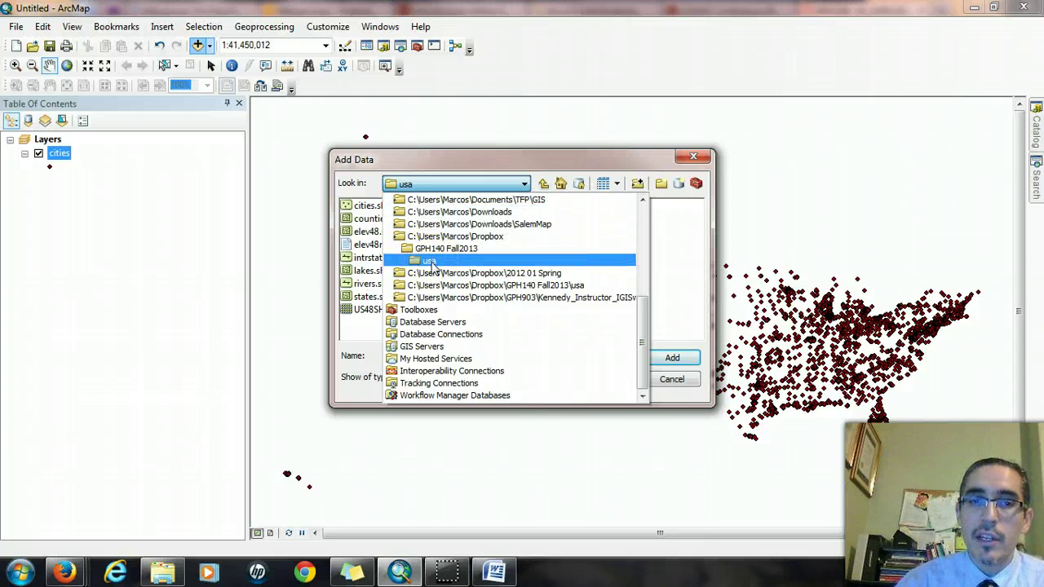
click(430, 261)
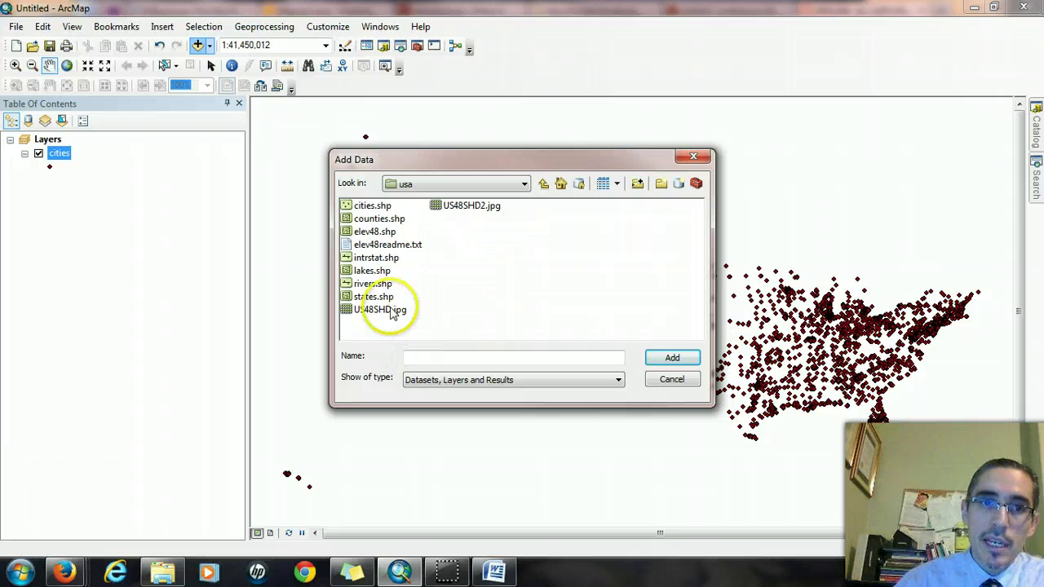
click(374, 287)
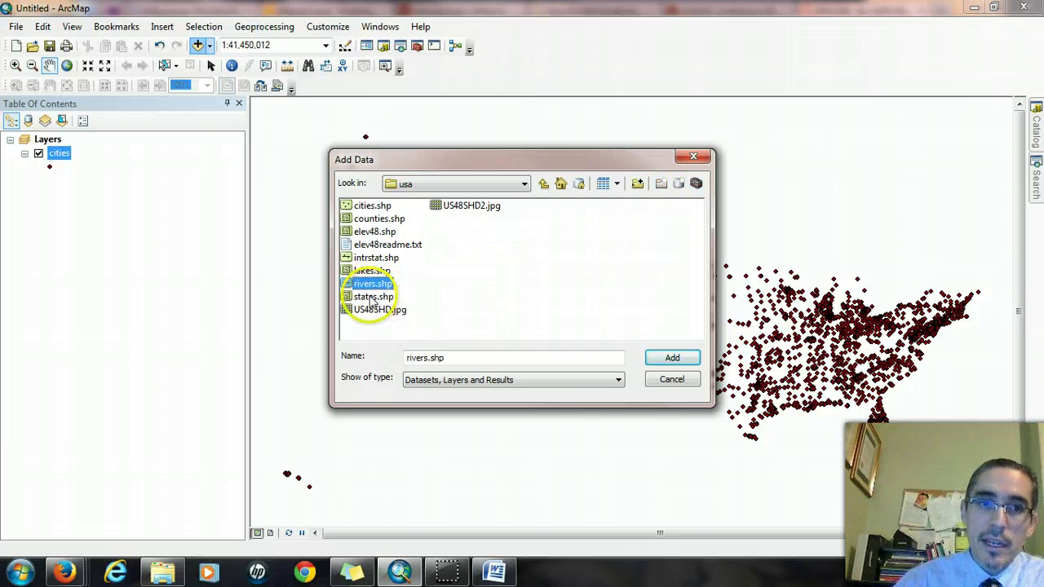
ctrl+click(373, 296)
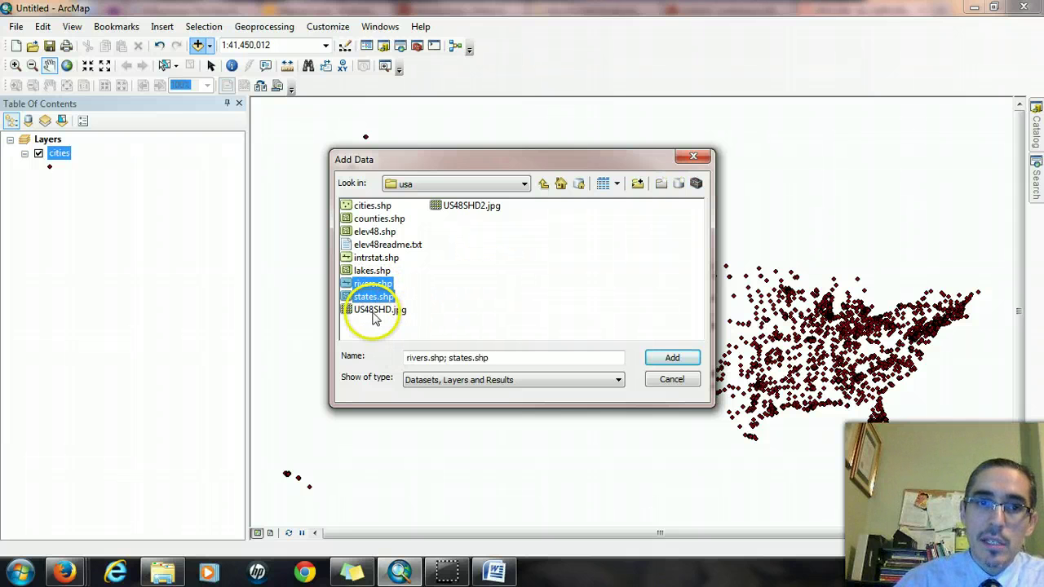
ctrl+click(373, 312)
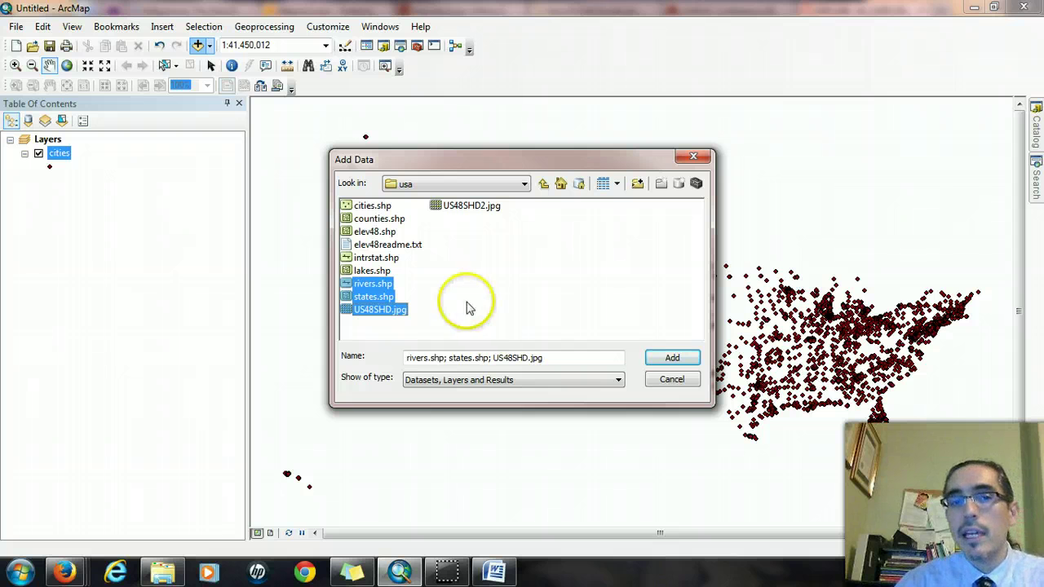
click(669, 360)
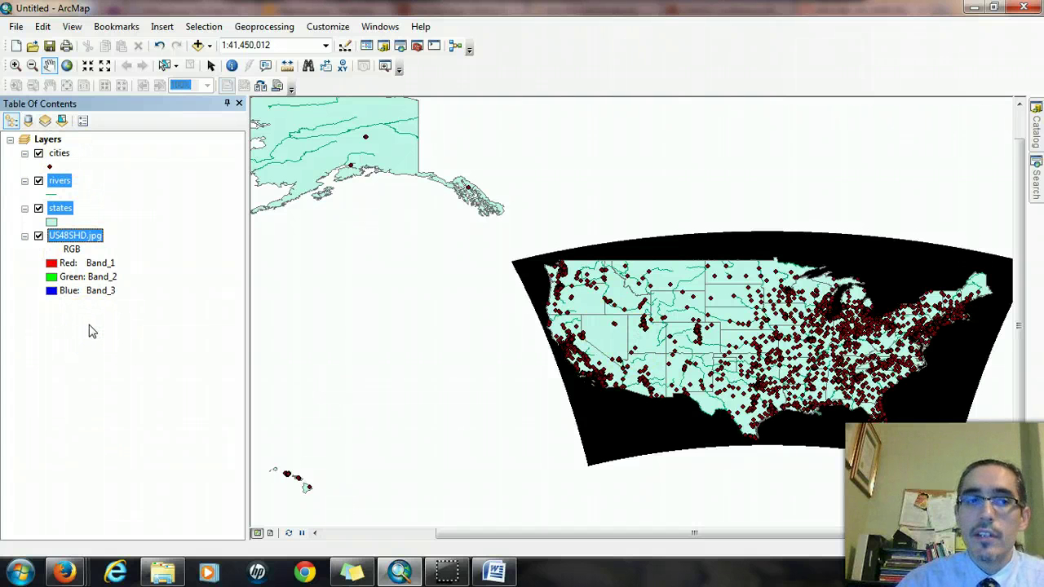
click(89, 341)
click(93, 170)
click(100, 327)
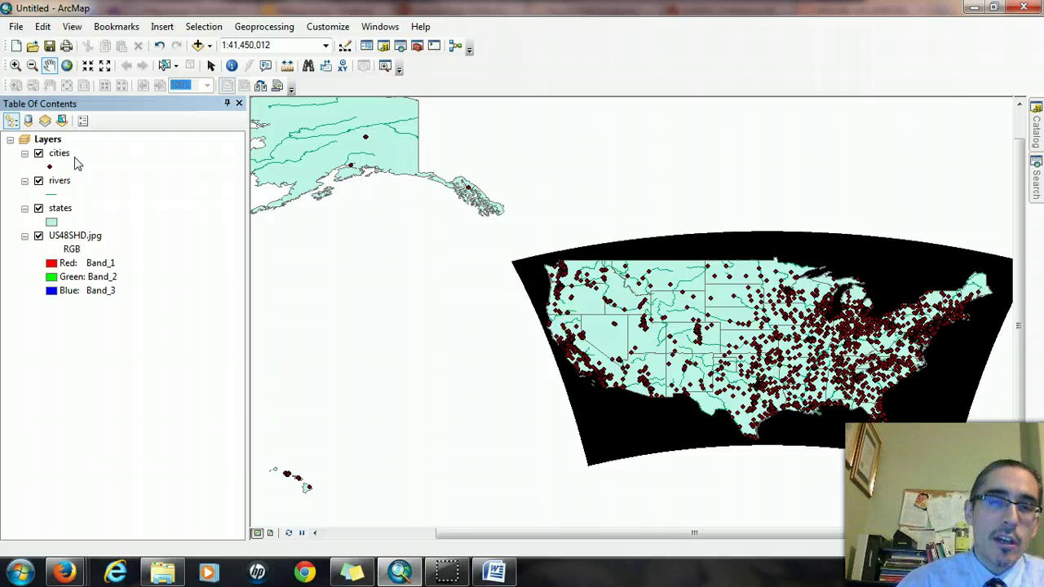
click(71, 154)
click(146, 233)
click(65, 209)
click(72, 211)
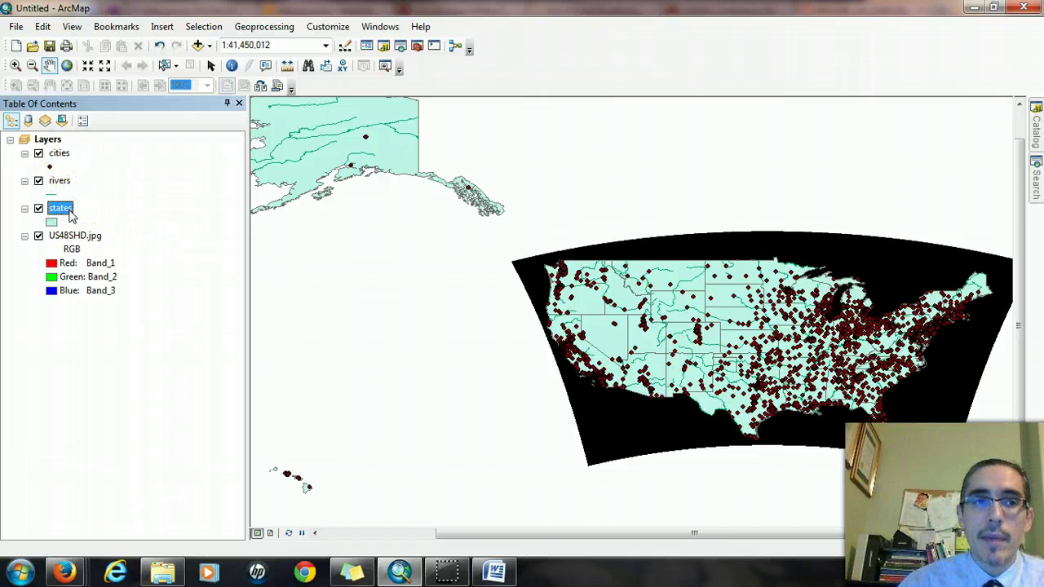
drag(71, 213, 72, 151)
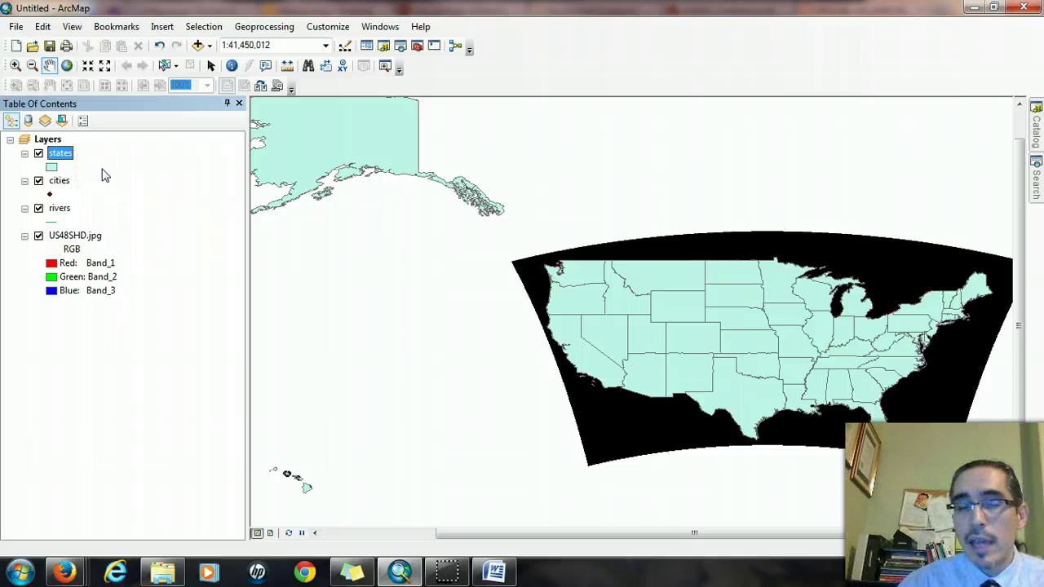
click(38, 155)
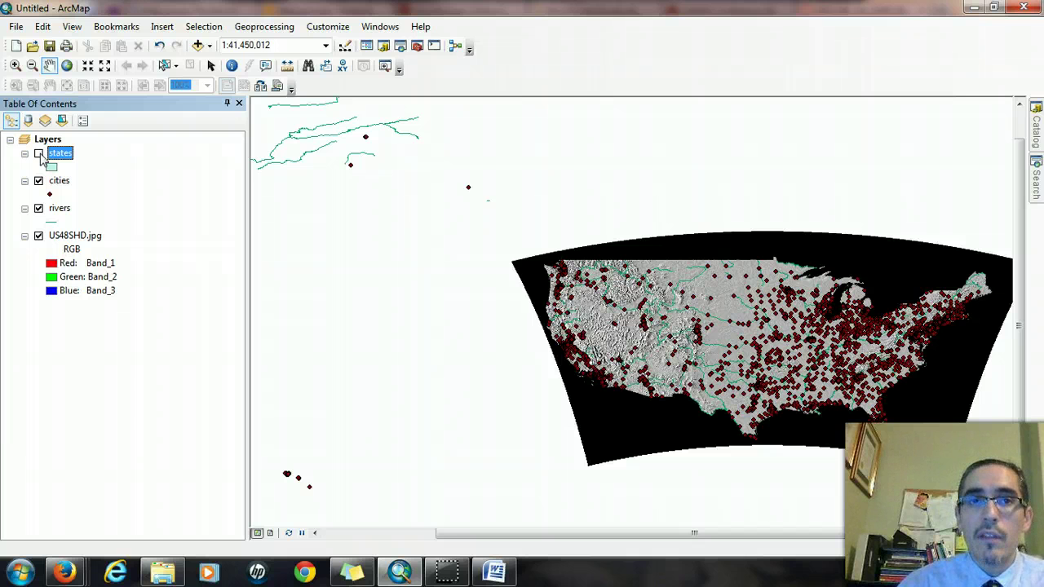
click(38, 153)
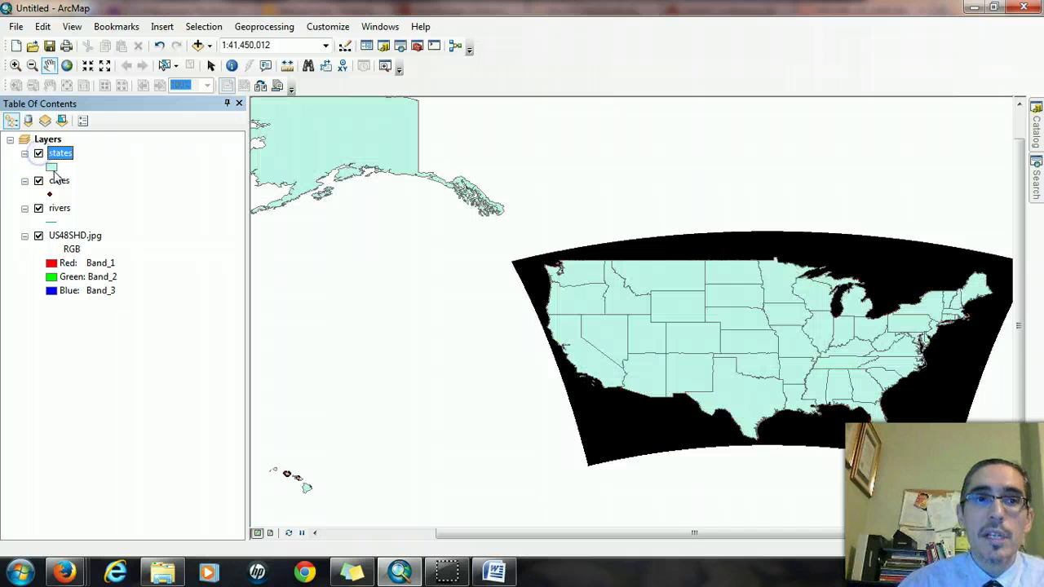
click(59, 155)
drag(63, 158, 64, 222)
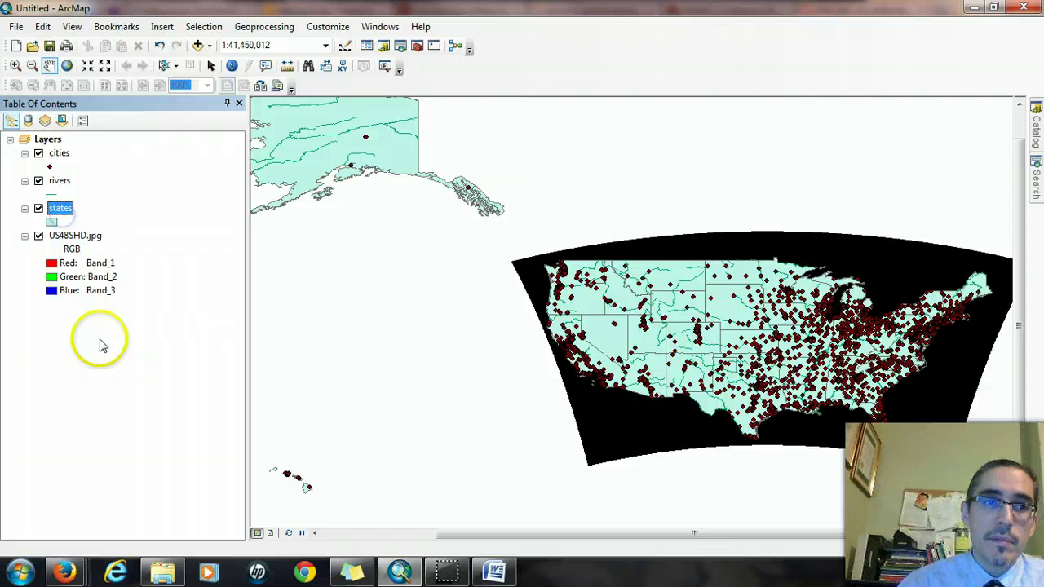
Step: Zoom in to a close-up of the interior West, then zoom back out to the western US
click(16, 66)
click(606, 325)
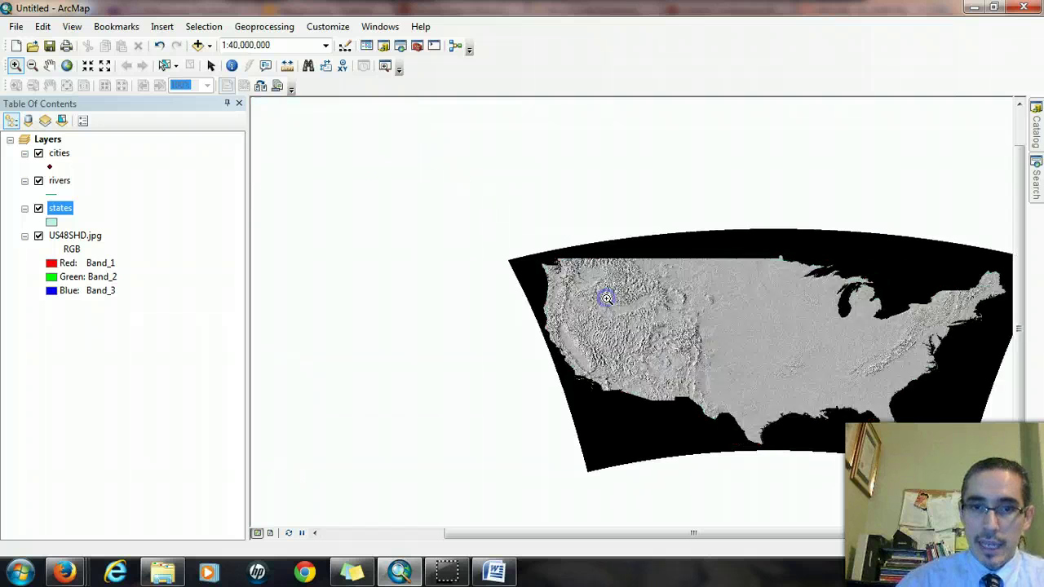
click(673, 306)
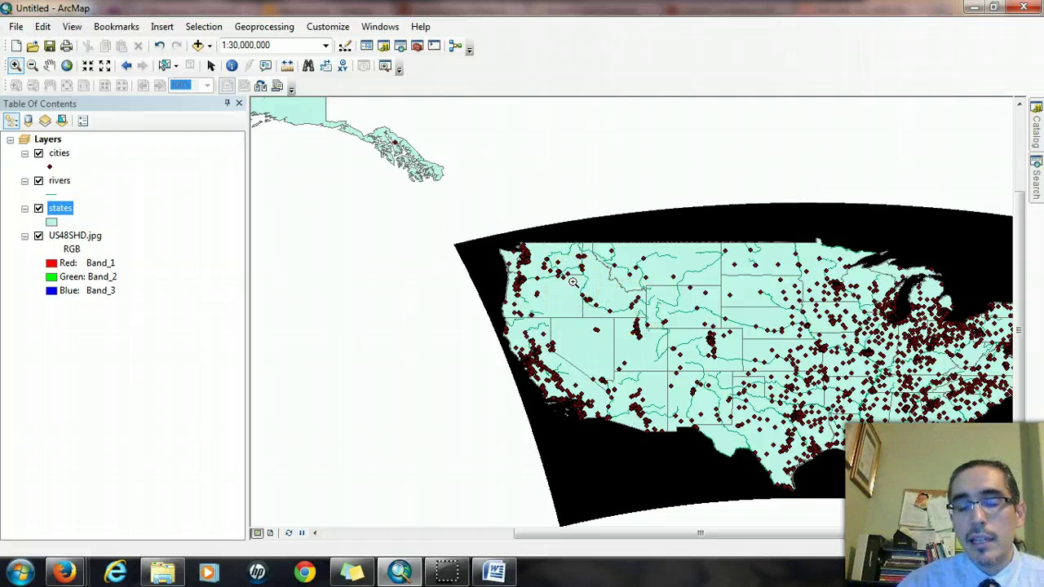
drag(573, 283, 744, 389)
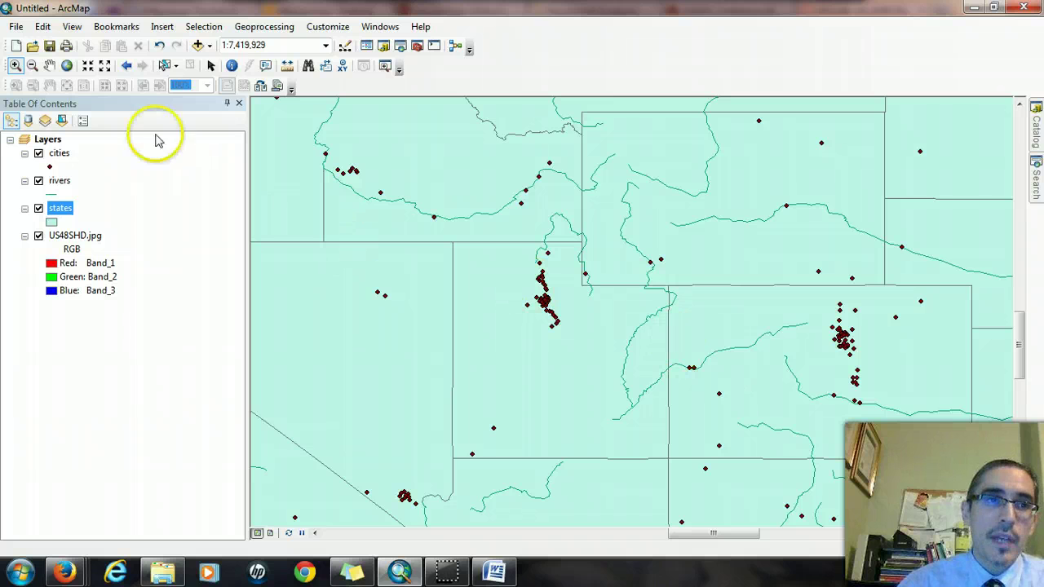
click(33, 66)
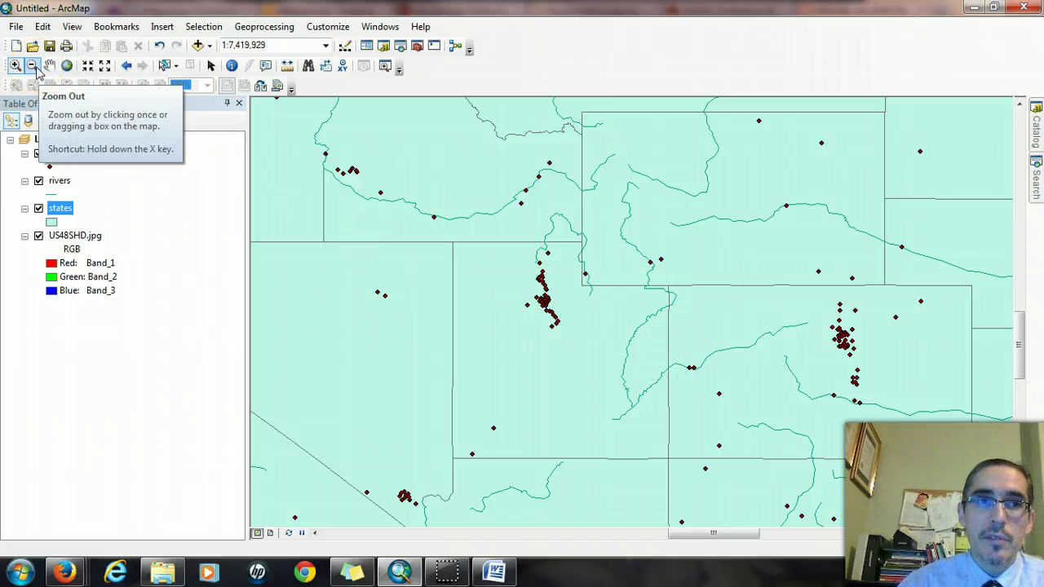
click(762, 327)
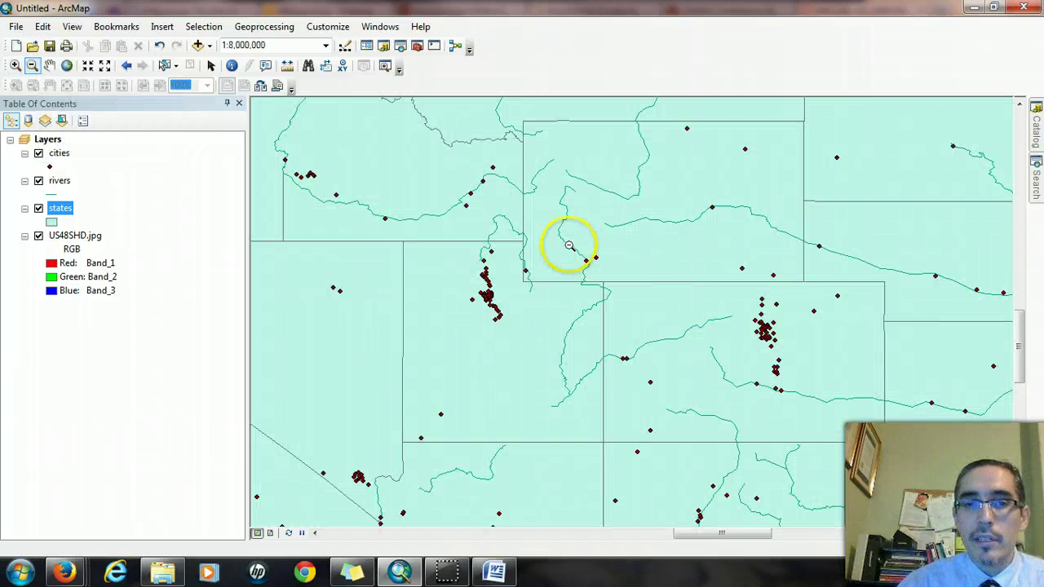
click(869, 474)
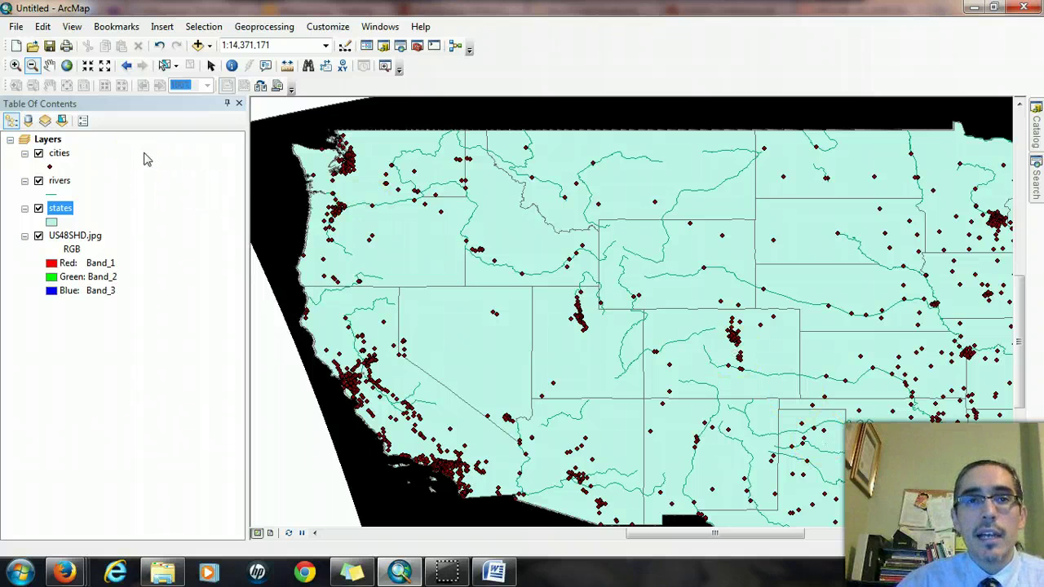
Step: Return to full extent and pan so Alaska, Hawaii and the lower 48 all fit the window
click(68, 67)
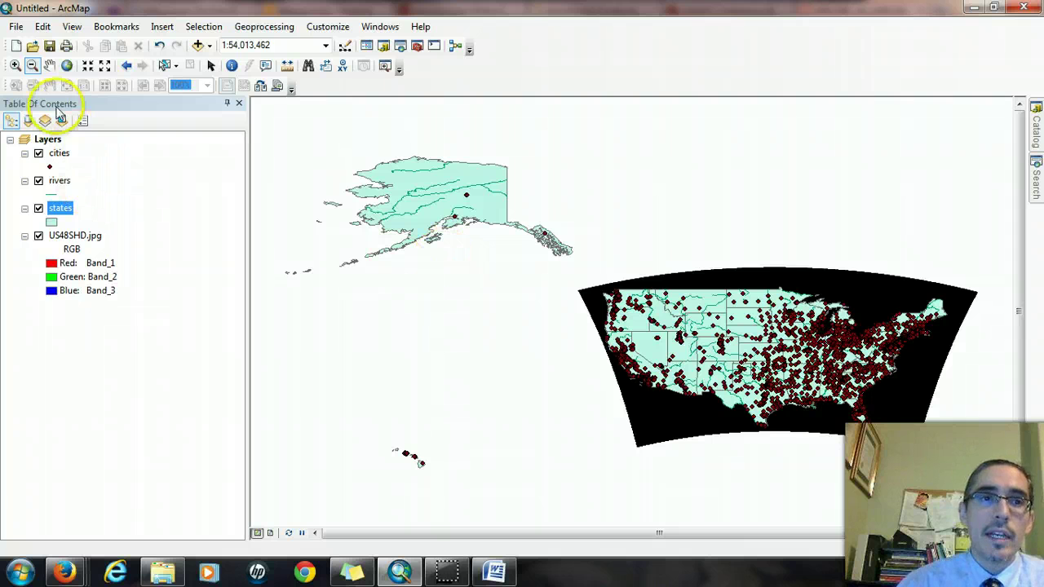
click(50, 65)
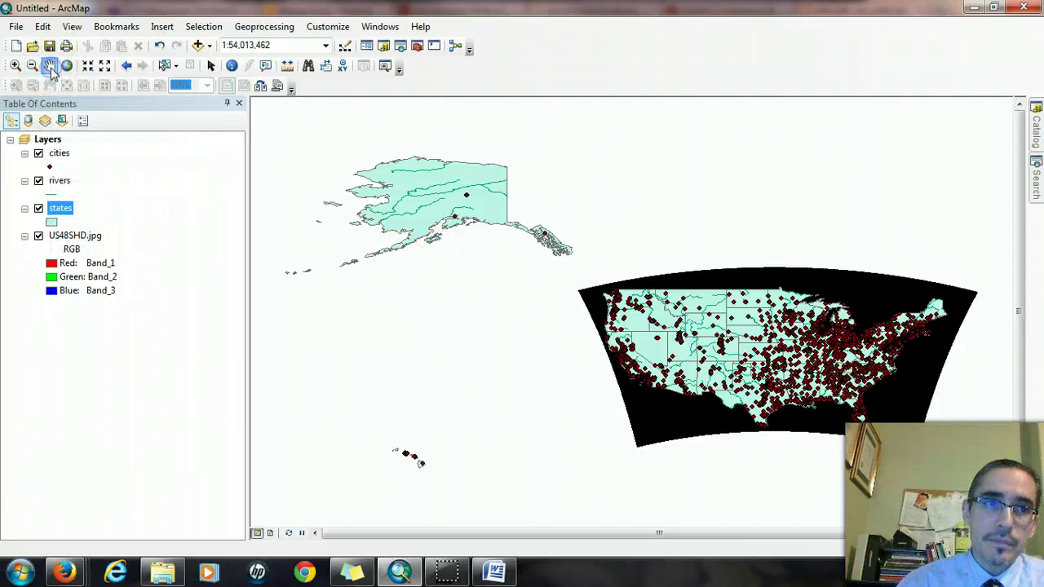
drag(851, 333, 621, 294)
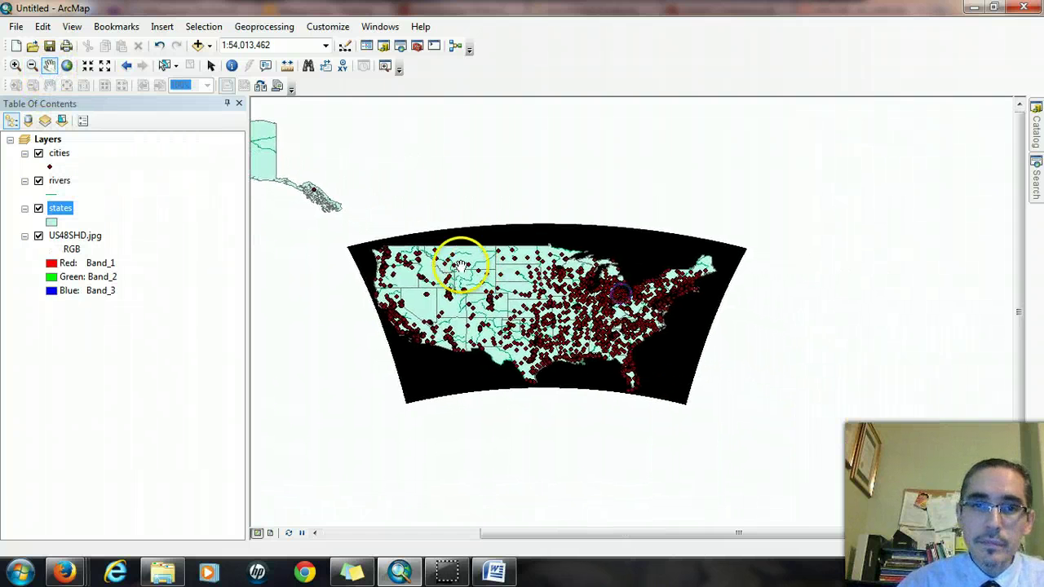
drag(461, 265, 767, 300)
drag(726, 236, 562, 219)
drag(583, 338, 618, 347)
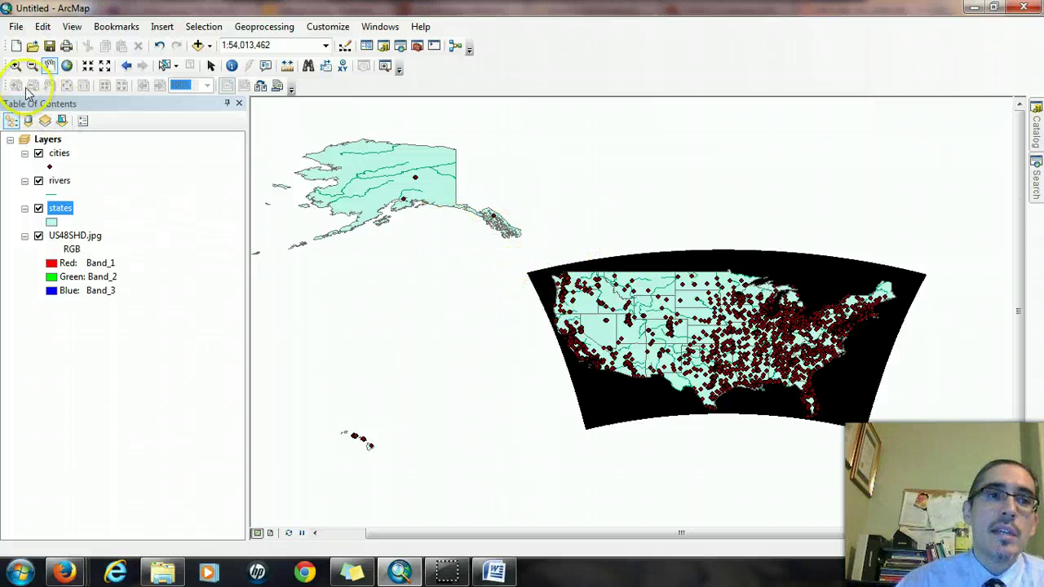
Step: Zoom from the northwest US onto a single city point until the scale reads 1:161
click(14, 67)
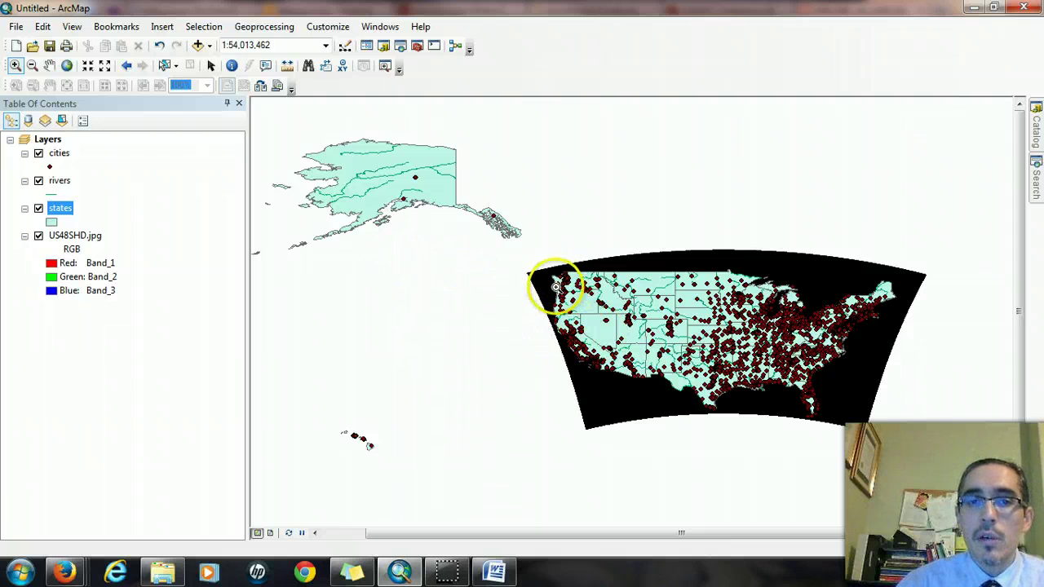
drag(550, 291, 605, 354)
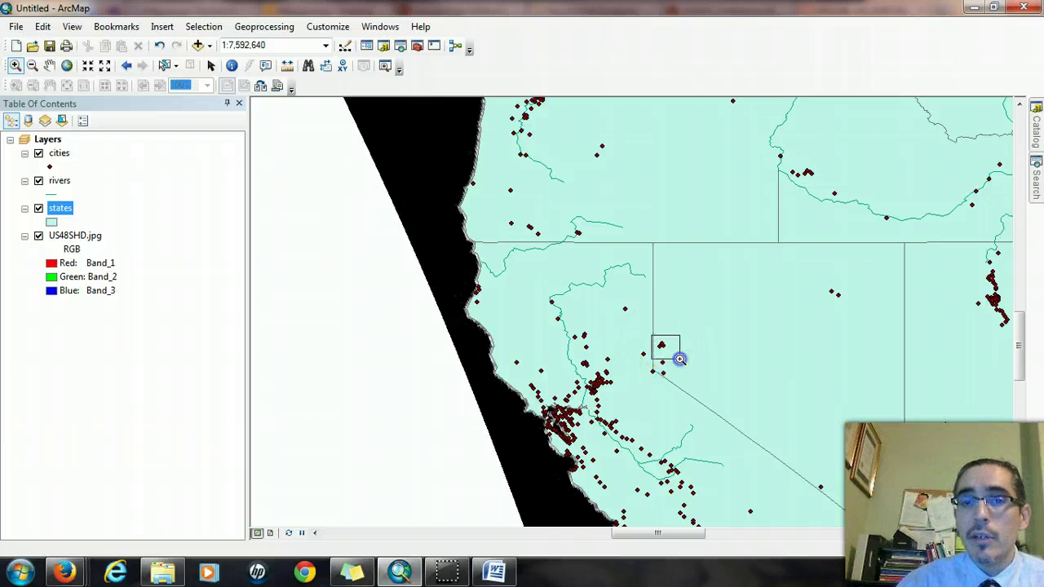
drag(652, 335, 678, 359)
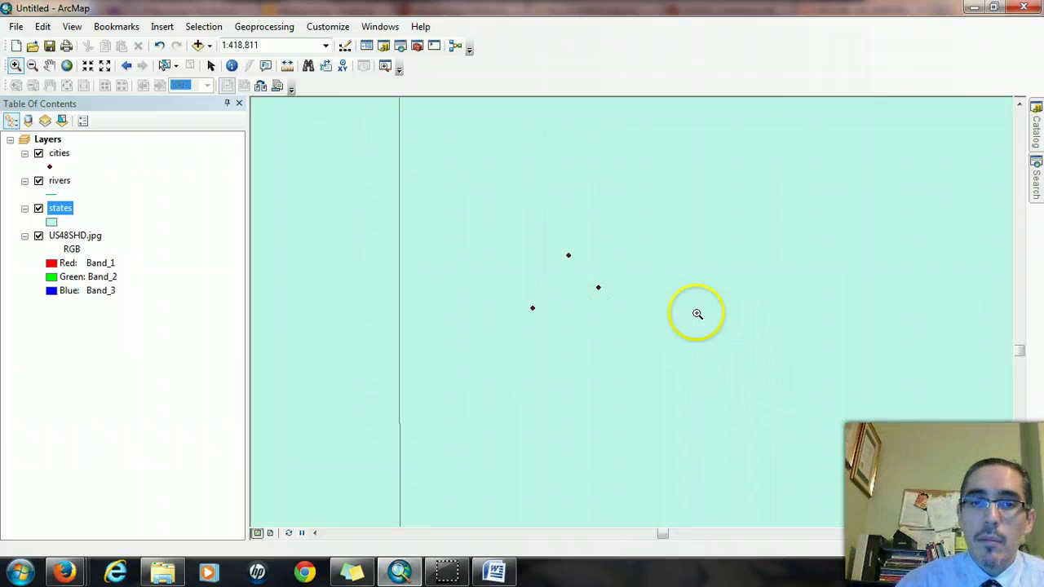
drag(493, 283, 571, 356)
drag(620, 227, 712, 327)
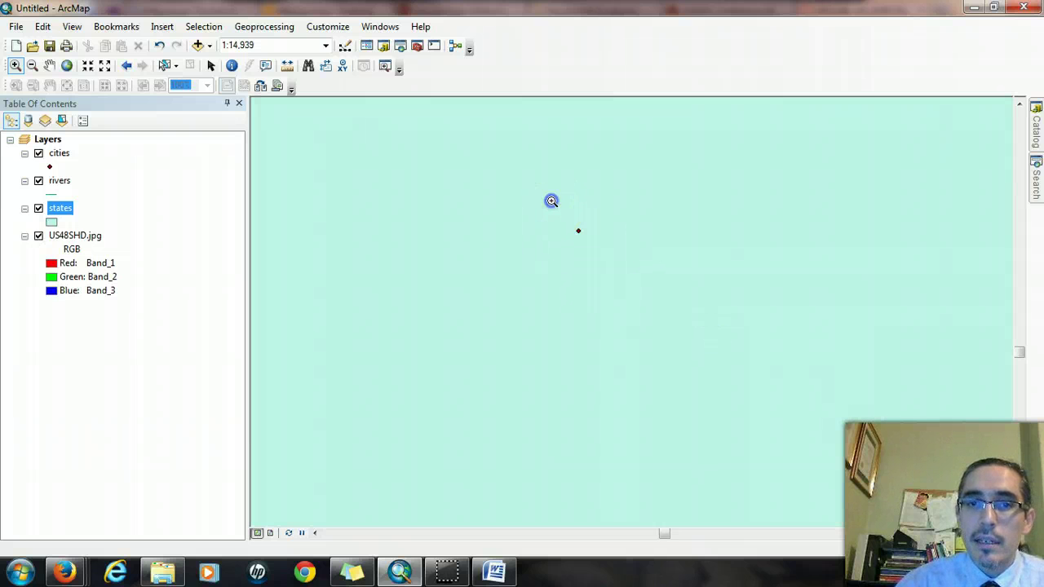
drag(566, 224, 629, 292)
drag(532, 206, 636, 291)
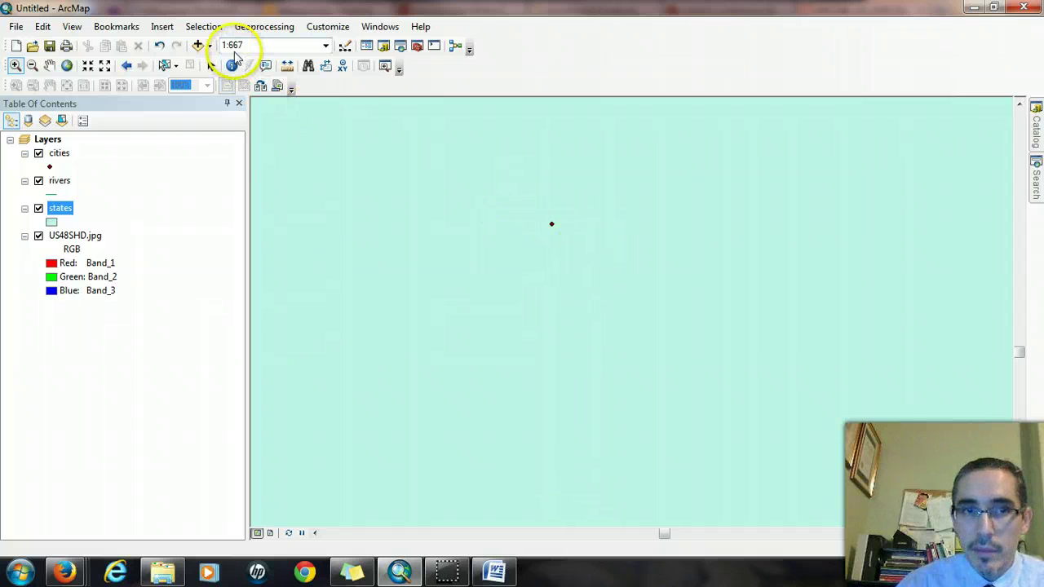
drag(527, 193, 608, 296)
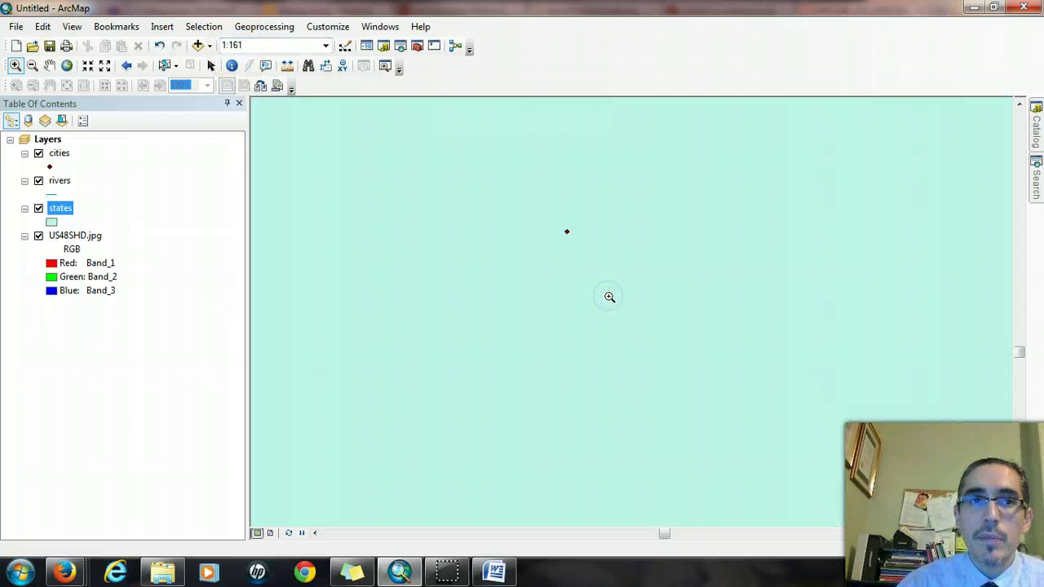
click(602, 247)
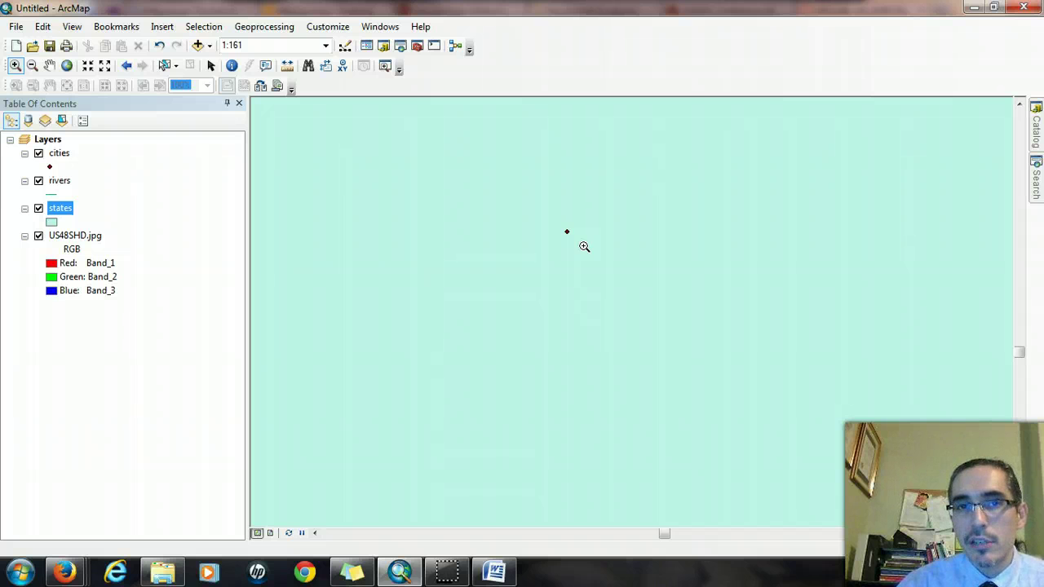
click(588, 250)
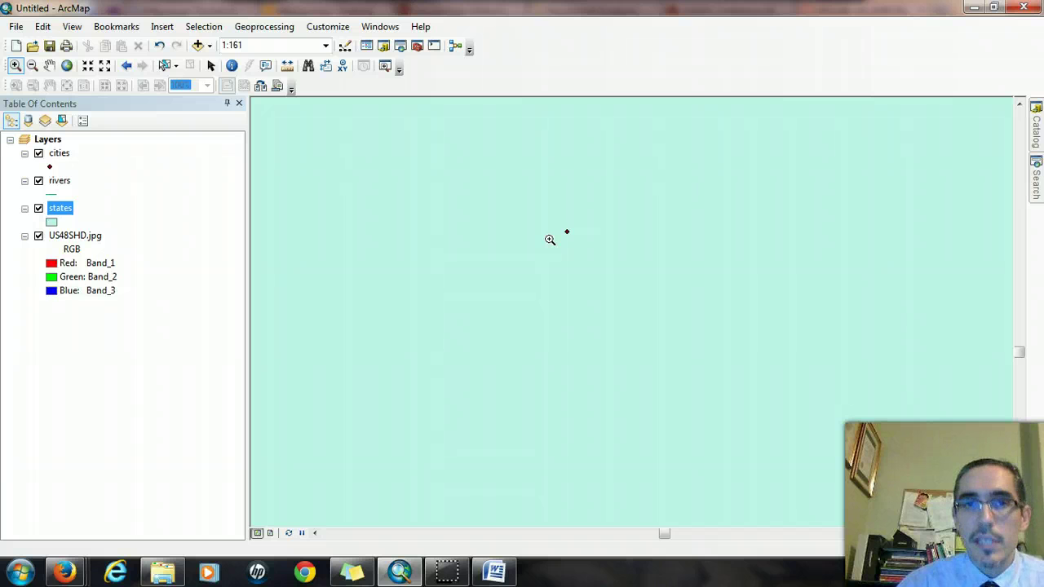
Step: From the full extent, zoom into the Montana–Wyoming state boundary toward its corner
click(67, 65)
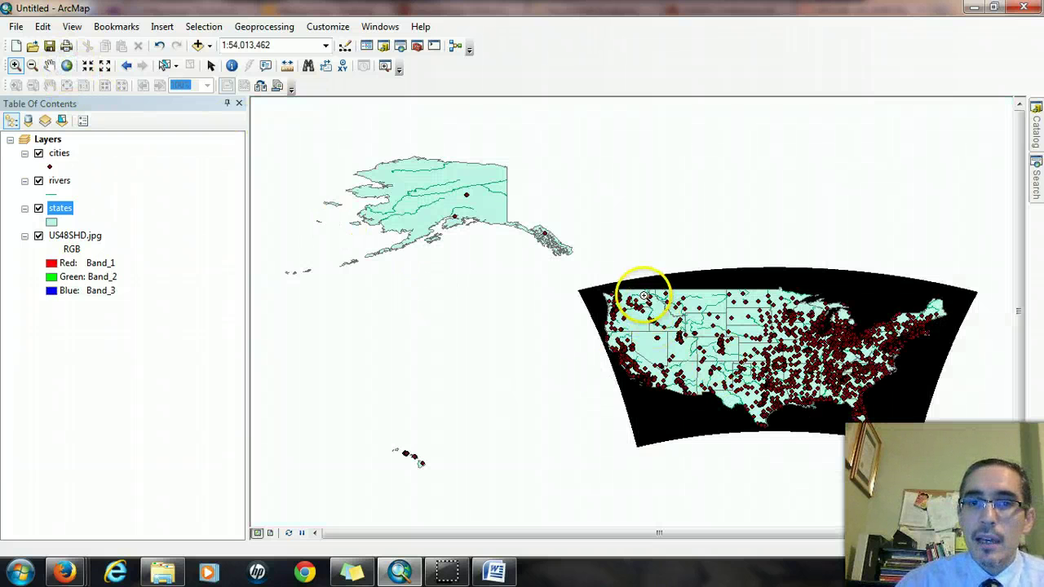
drag(644, 295, 742, 360)
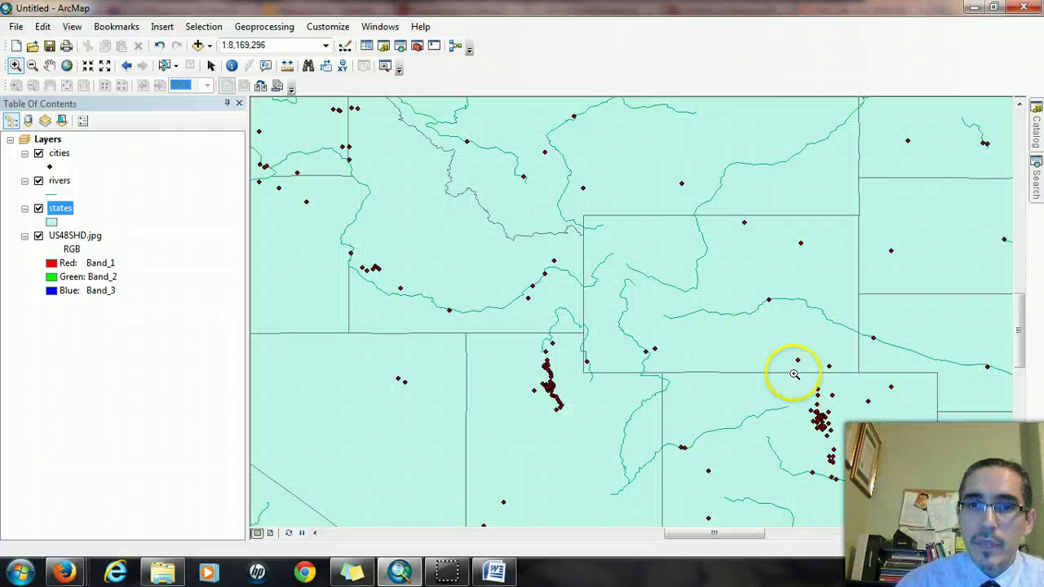
drag(589, 269, 671, 333)
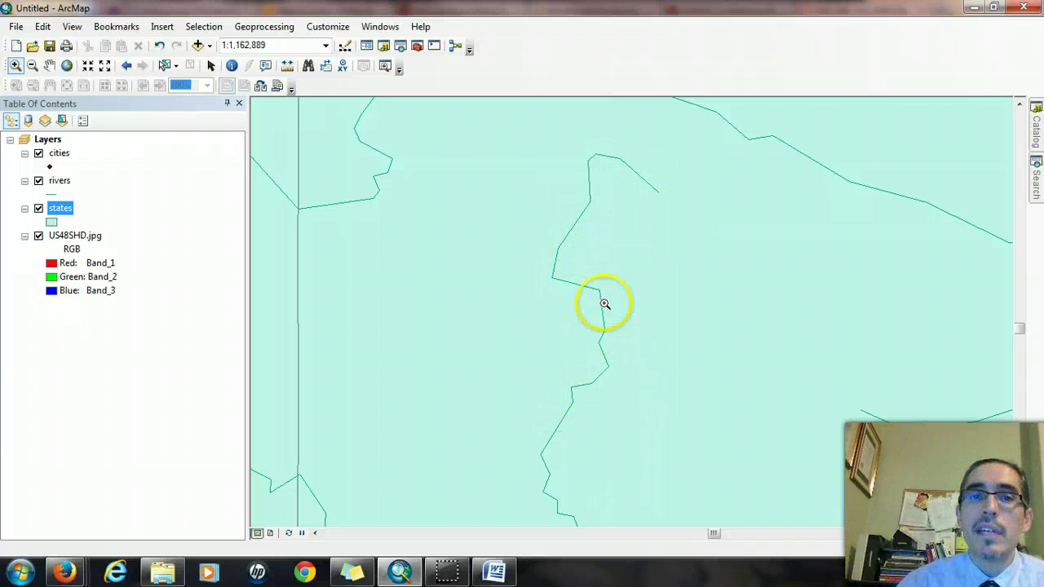
drag(574, 134, 659, 216)
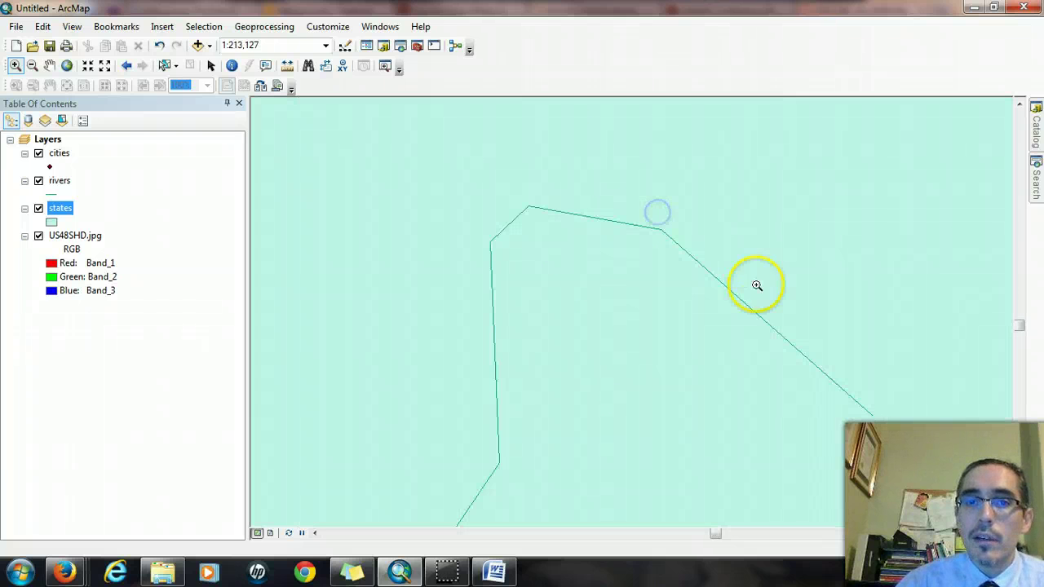
drag(471, 153, 602, 277)
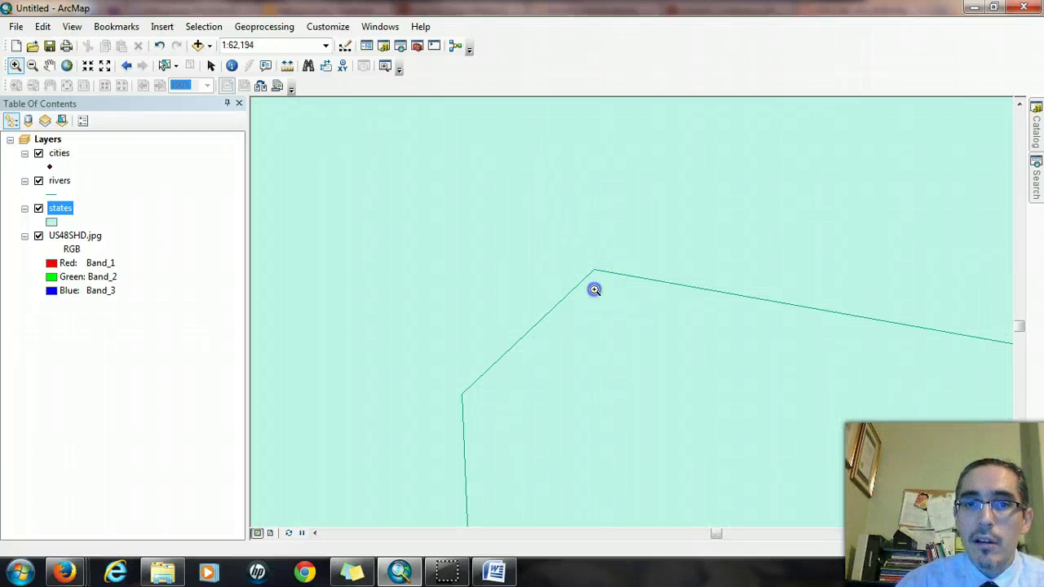
Step: Zoom further onto the state boundary corner until the scale reads about 1:163
click(598, 286)
click(635, 277)
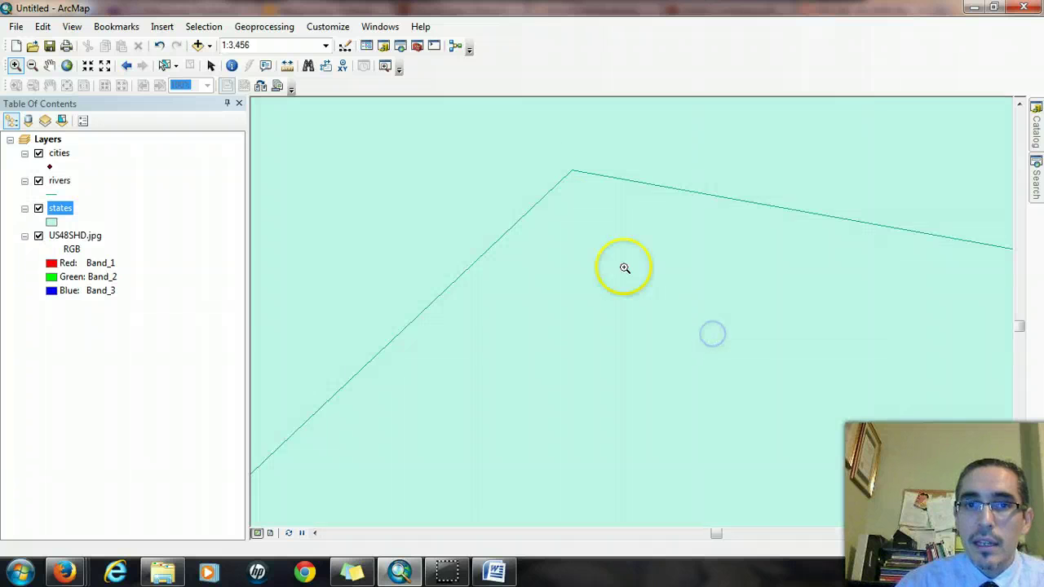
drag(536, 154, 664, 238)
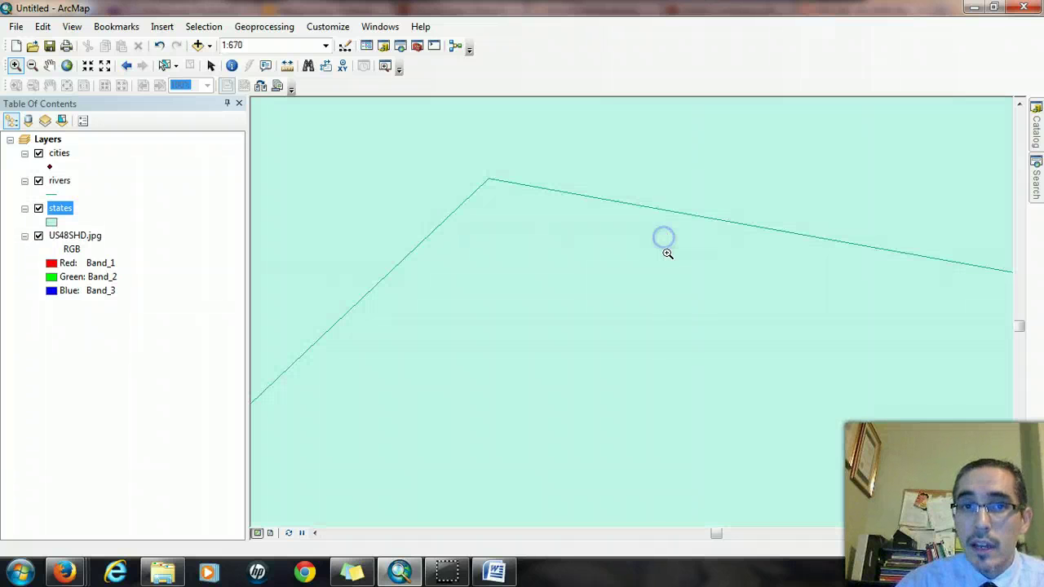
click(559, 259)
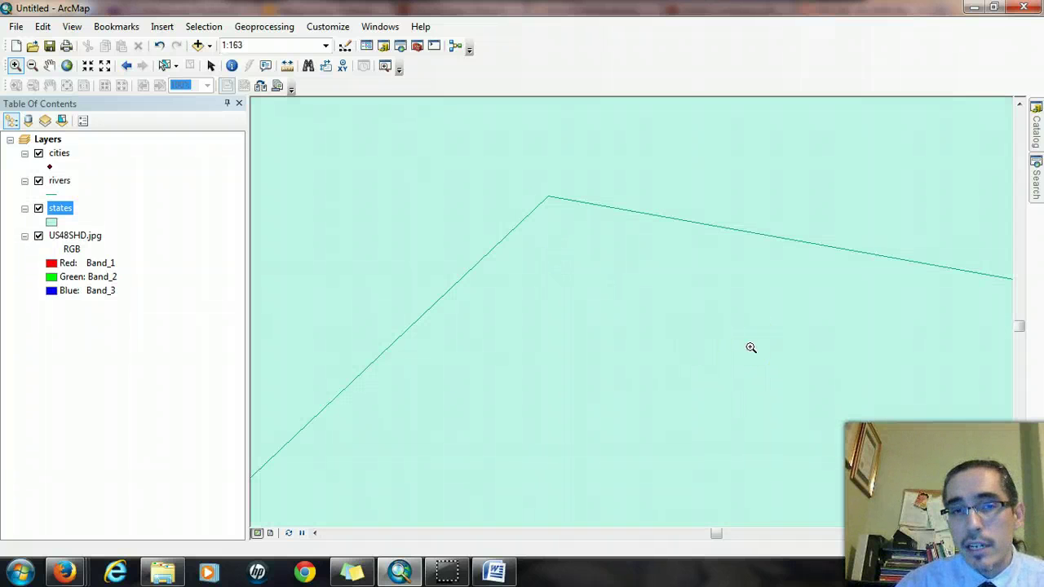
click(754, 261)
click(700, 240)
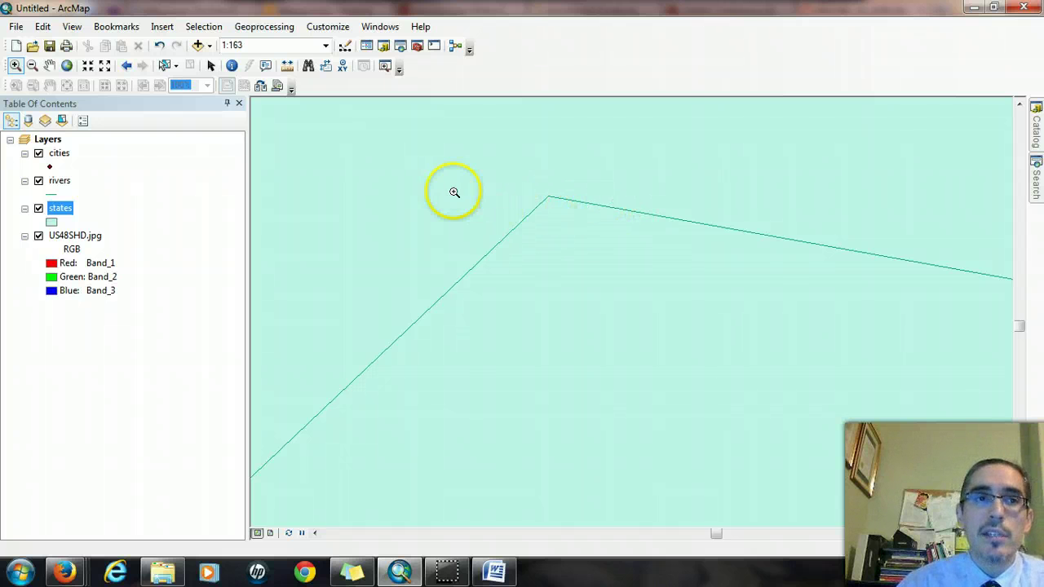
Step: Return to full extent, then zoom so California, Nevada and neighbouring states fill the map
click(67, 66)
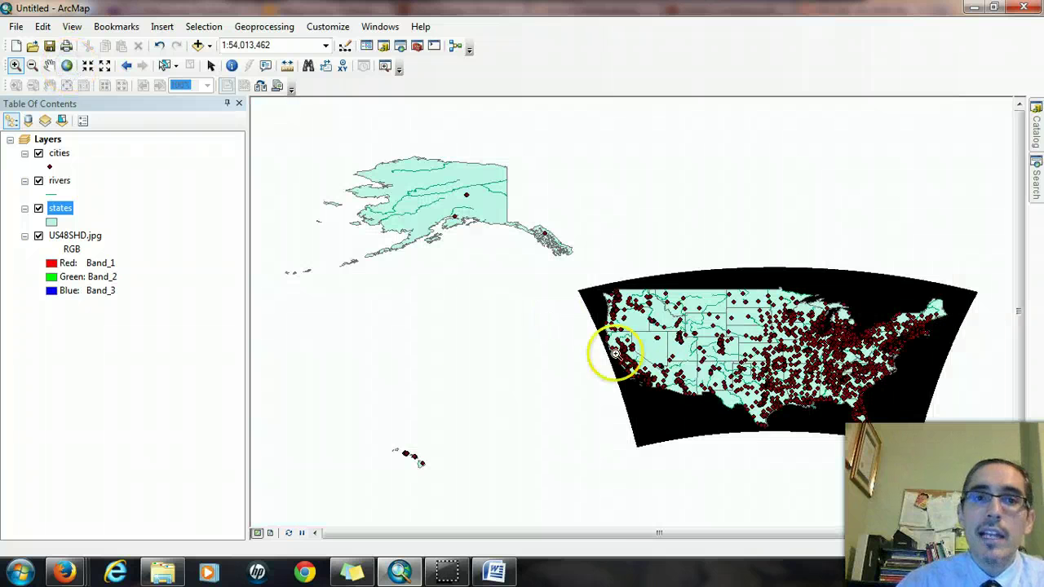
drag(696, 390, 696, 391)
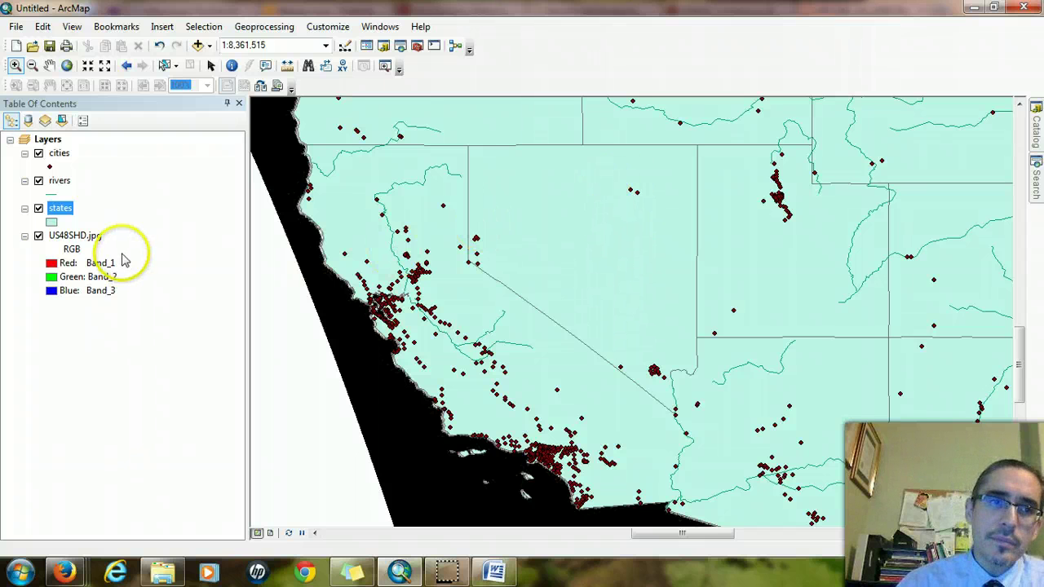
Step: Move the US48SHD.jpg raster above cities to the top of the layer list
click(73, 235)
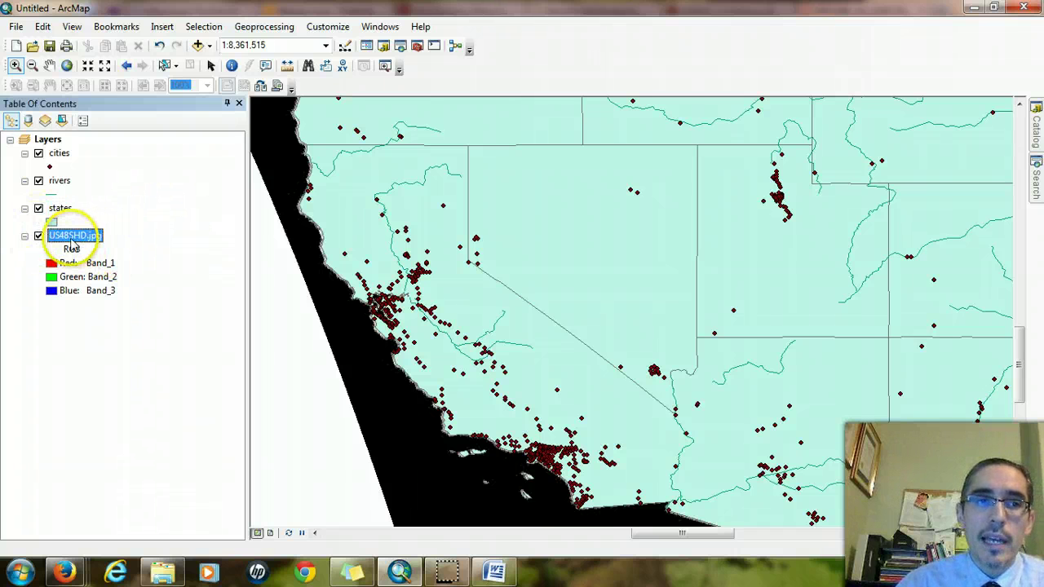
click(79, 234)
drag(77, 174, 76, 153)
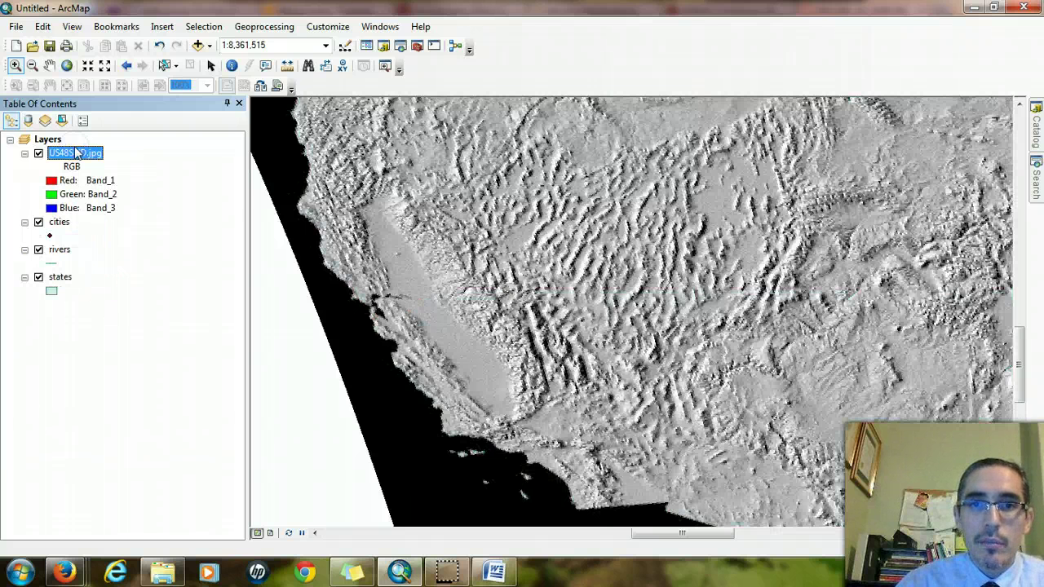
Step: From the full extent, zoom into the southwestern US hillshade over California
click(69, 66)
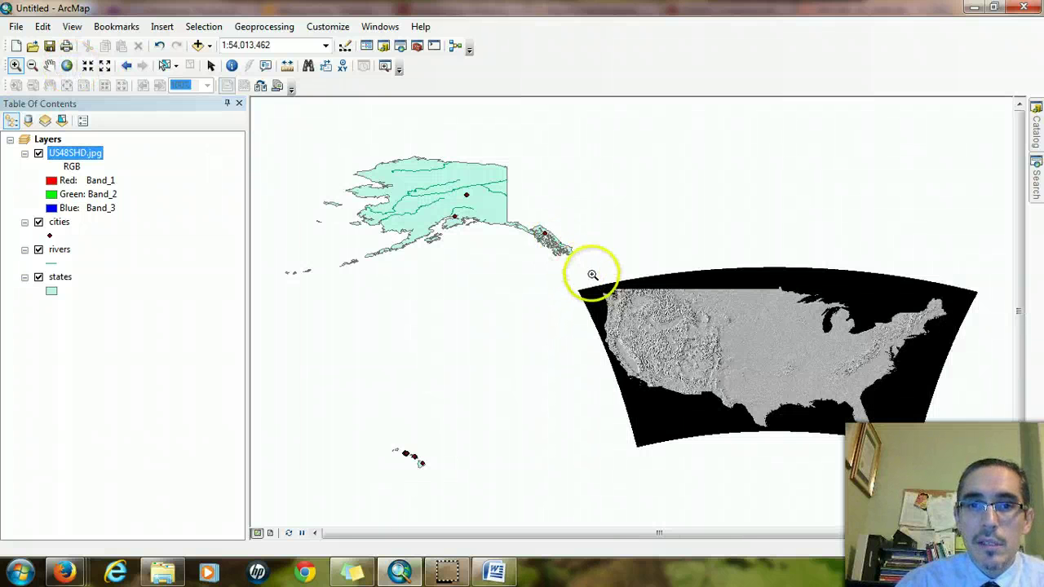
drag(582, 268, 961, 451)
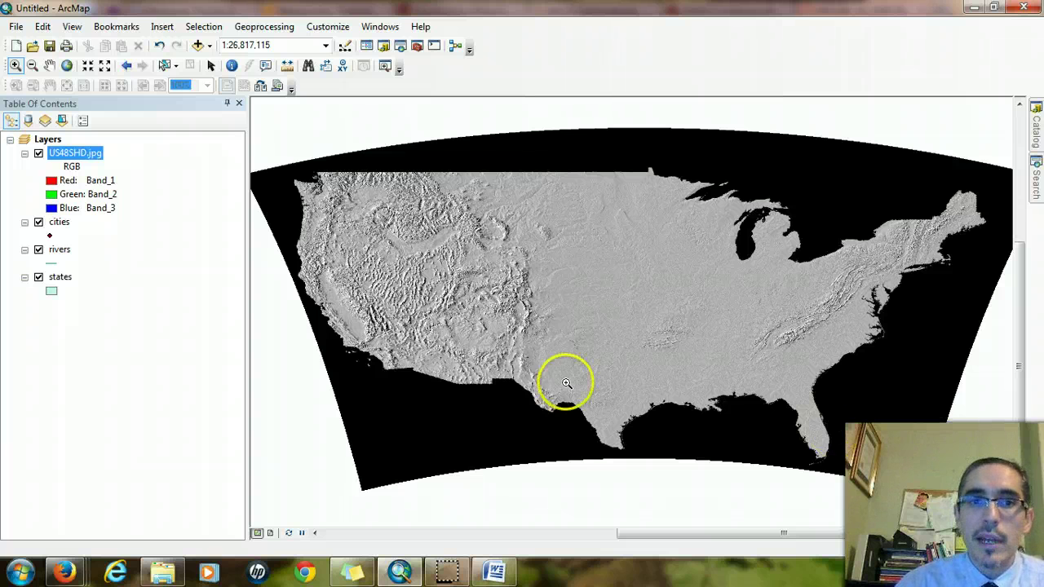
drag(275, 186, 569, 393)
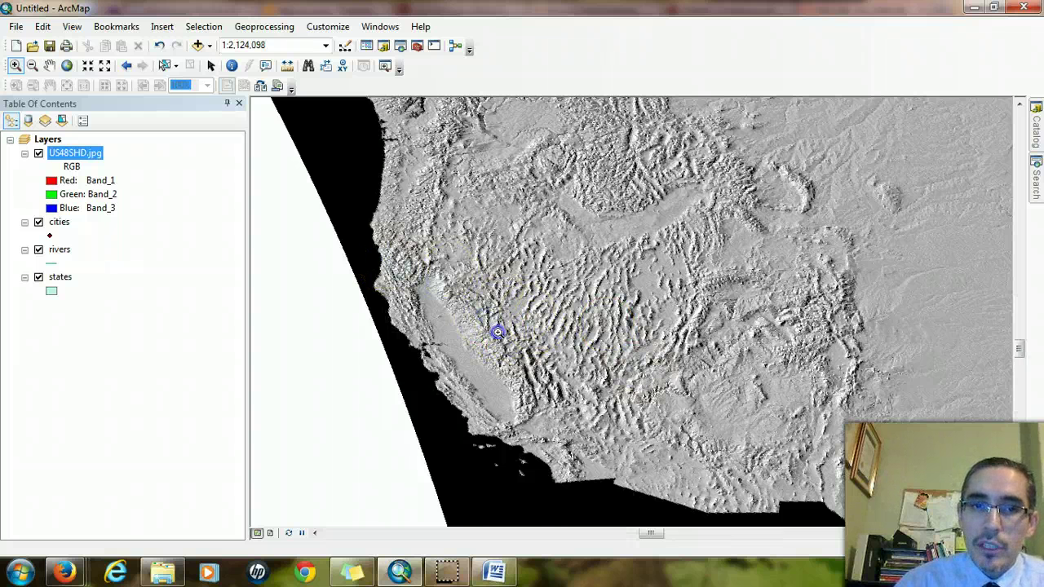
Step: Zoom into the California coast hillshade until square pixels show at 1:248,562
drag(428, 296, 506, 341)
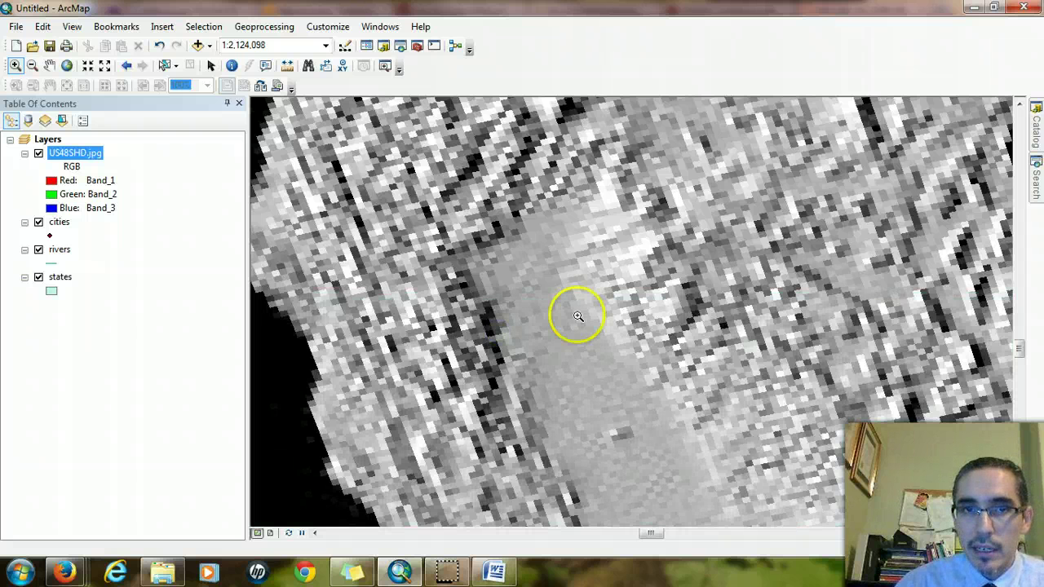
drag(368, 169, 529, 291)
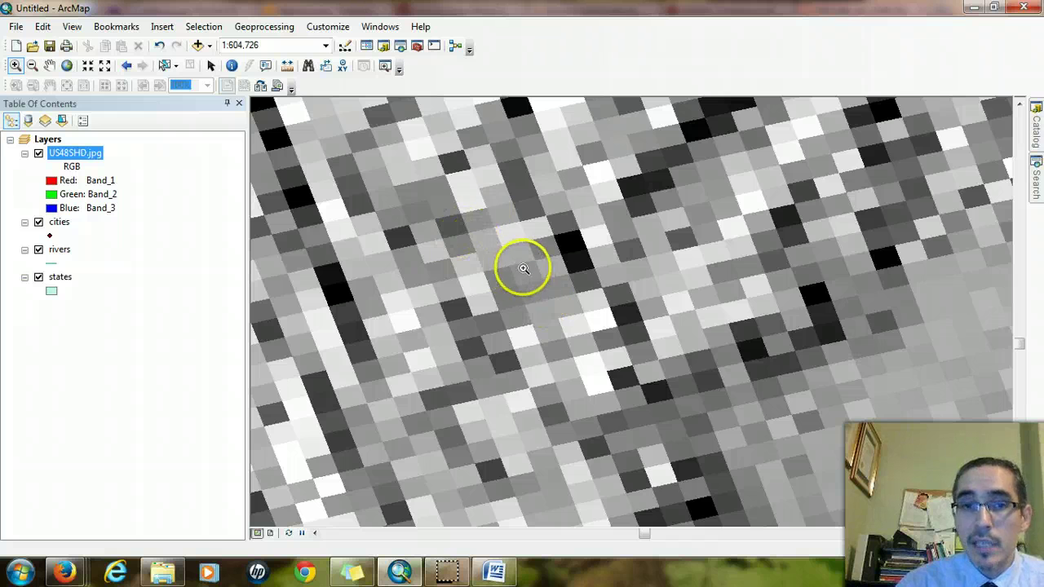
drag(434, 206, 648, 357)
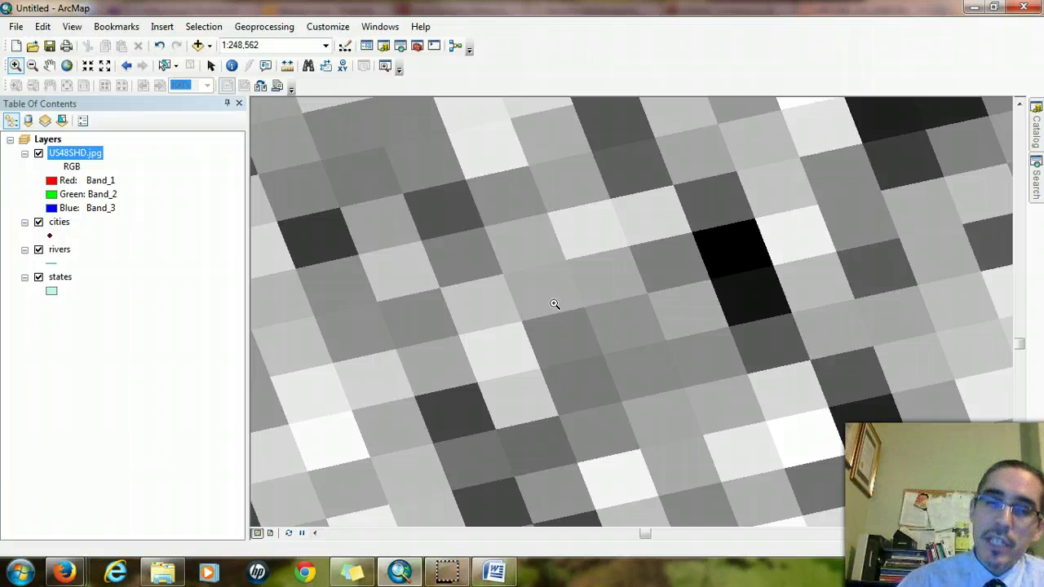
Step: Step back through previous extents to the whole-US view and switch off US48SHD.jpg
click(126, 66)
click(126, 66)
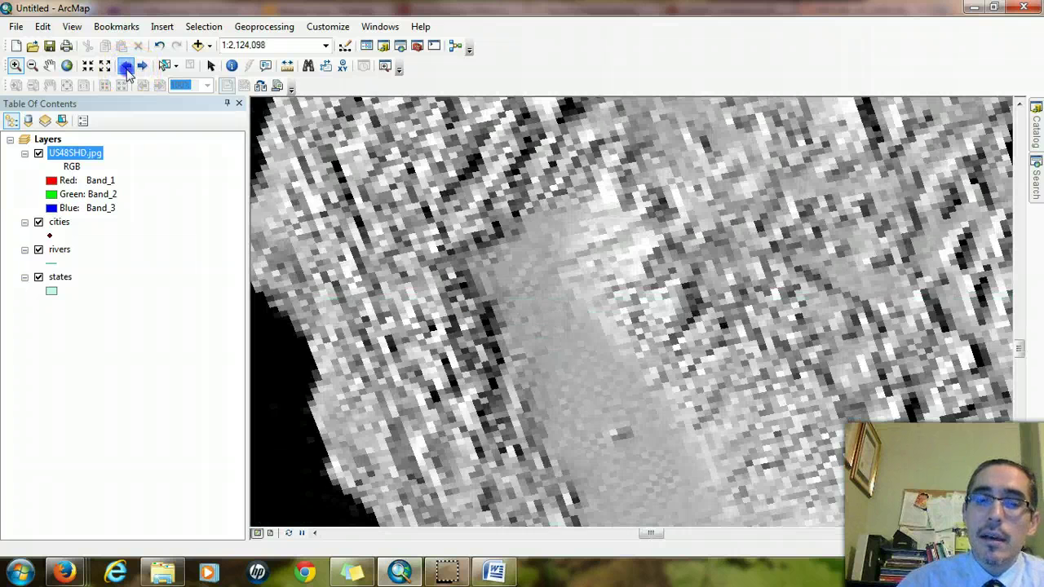
click(127, 66)
click(126, 67)
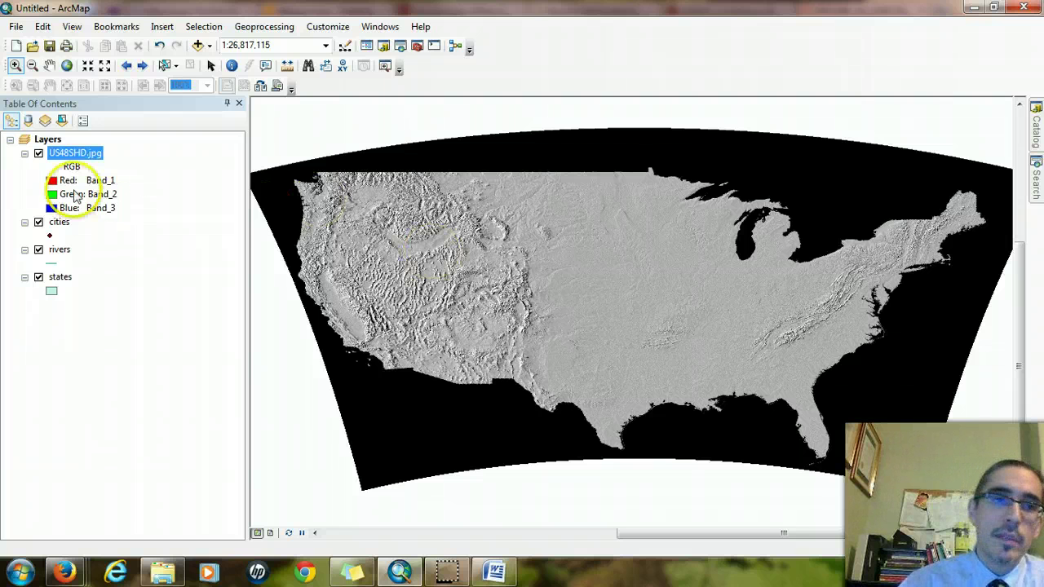
click(39, 153)
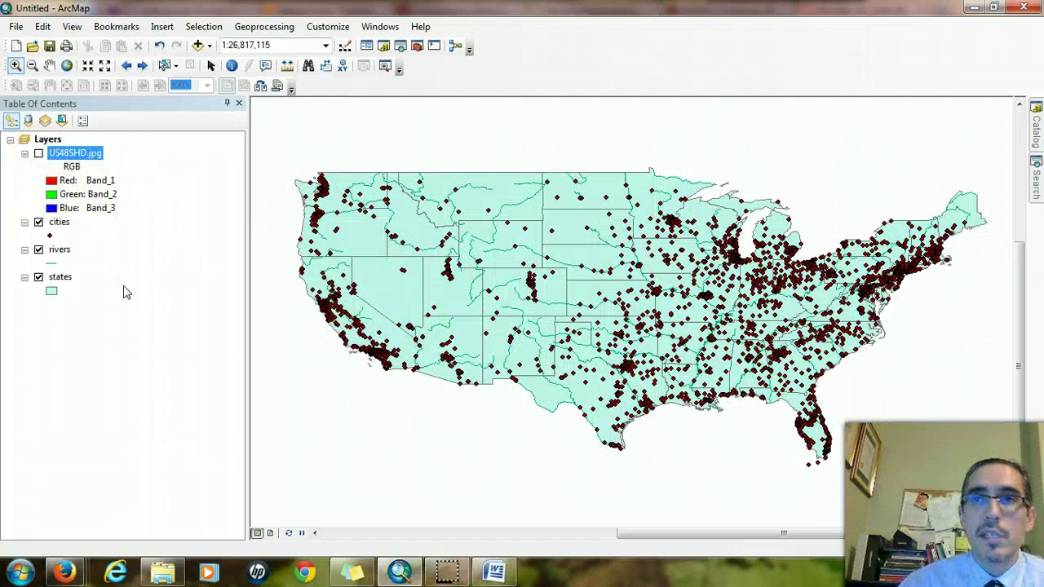